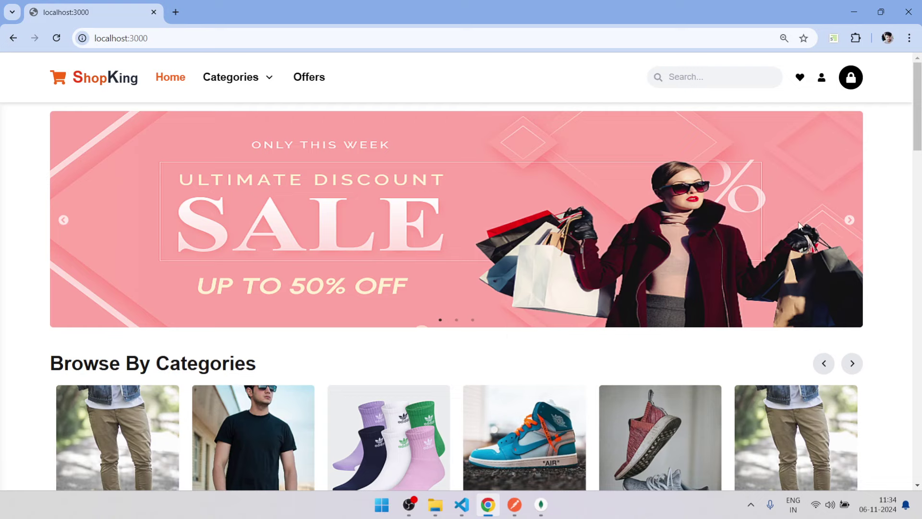
Advance the top sale banner one slide and the category carousel two steps.
click(849, 220)
scroll(848, 220, down, 3)
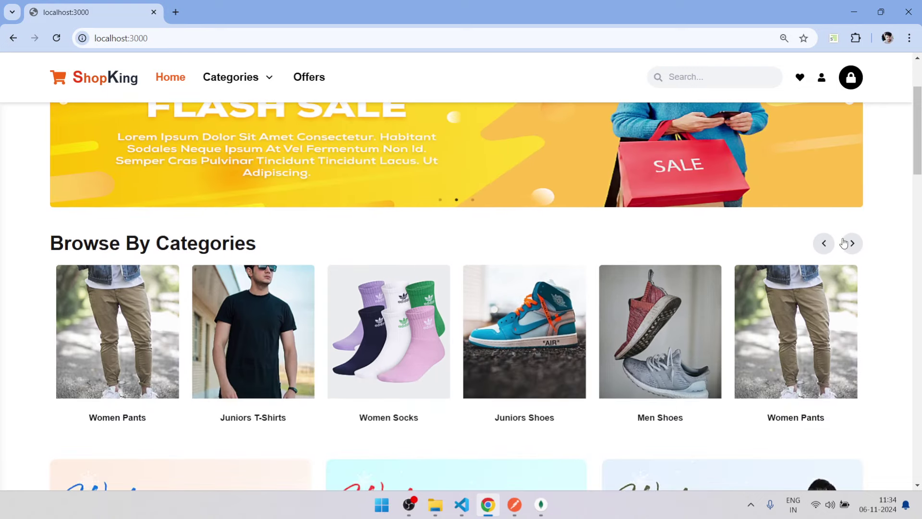
click(852, 243)
click(851, 243)
Scroll down past flash-sale products and brand logos to the home page footer.
scroll(848, 246, down, 8)
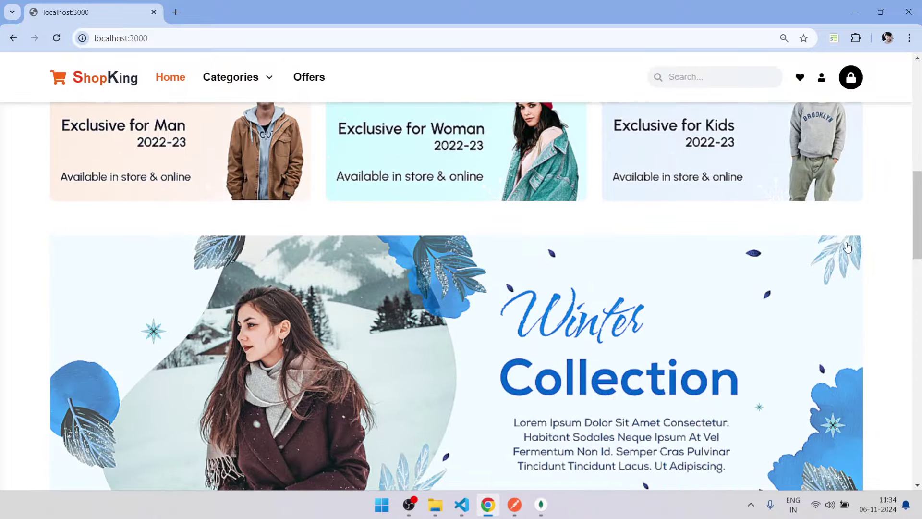
scroll(848, 246, down, 10)
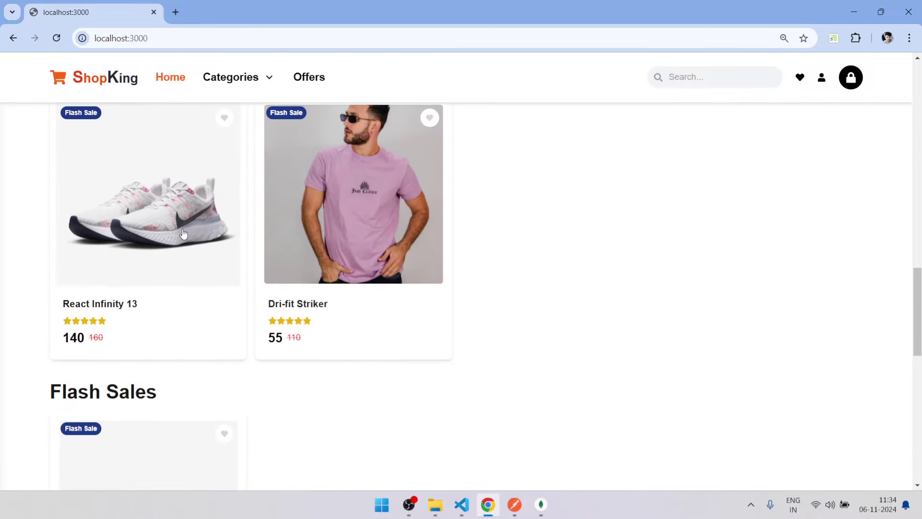
scroll(386, 237, down, 7)
scroll(91, 197, up, 3)
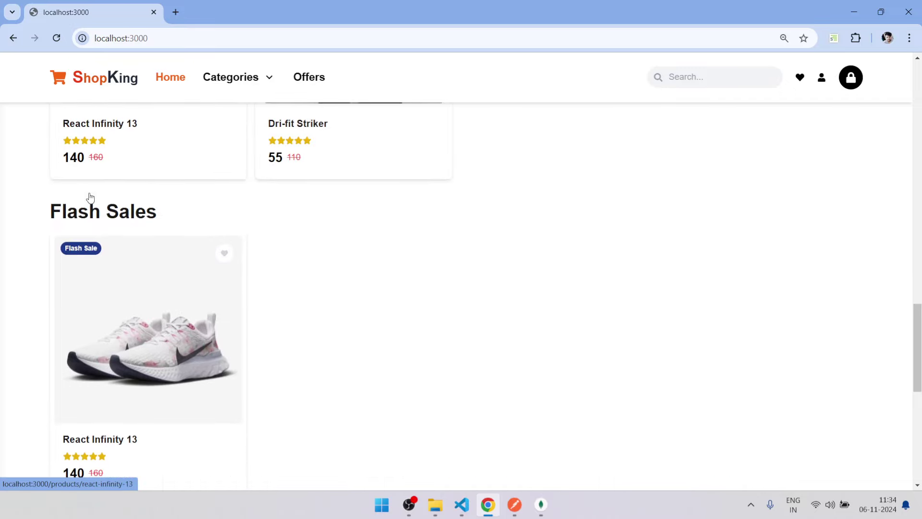
scroll(274, 268, down, 9)
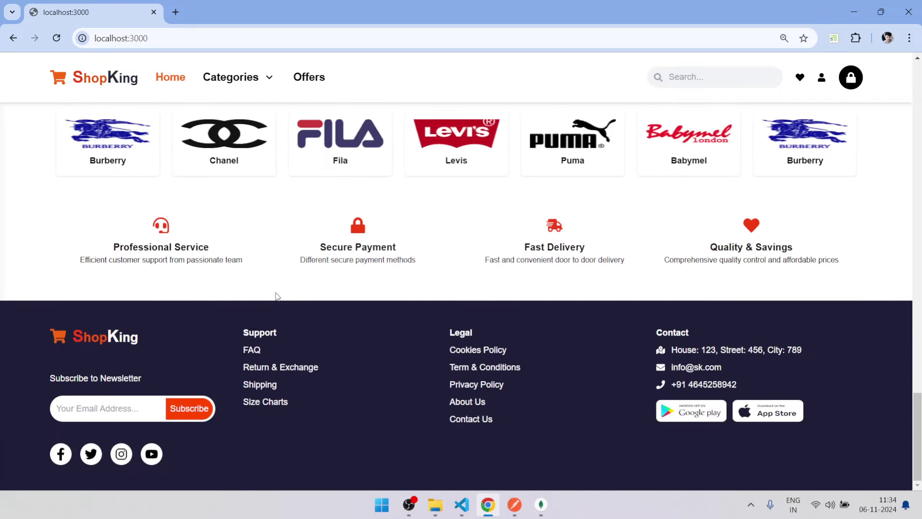
scroll(275, 295, up, 3)
scroll(274, 294, down, 3)
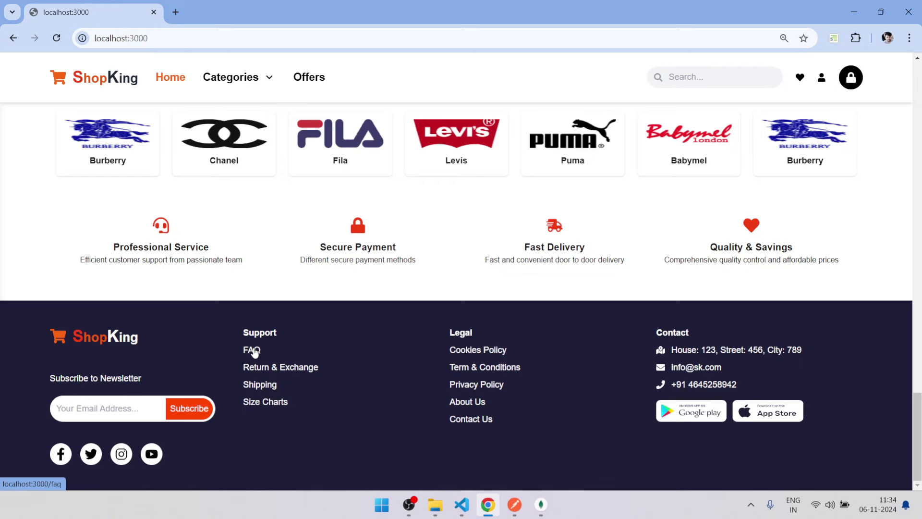
Read the FAQ, Return & Exchange and Shipping pages linked in the footer.
click(254, 351)
scroll(261, 336, down, 5)
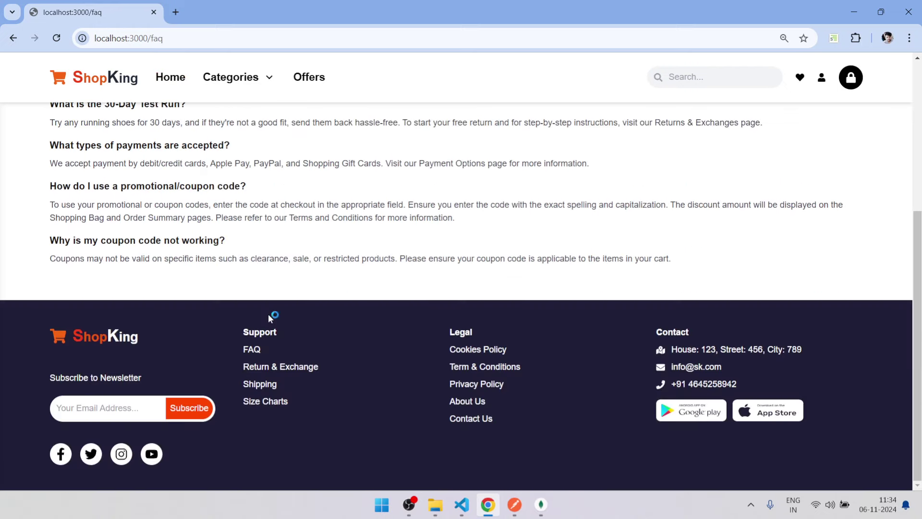
click(268, 371)
scroll(269, 370, down, 5)
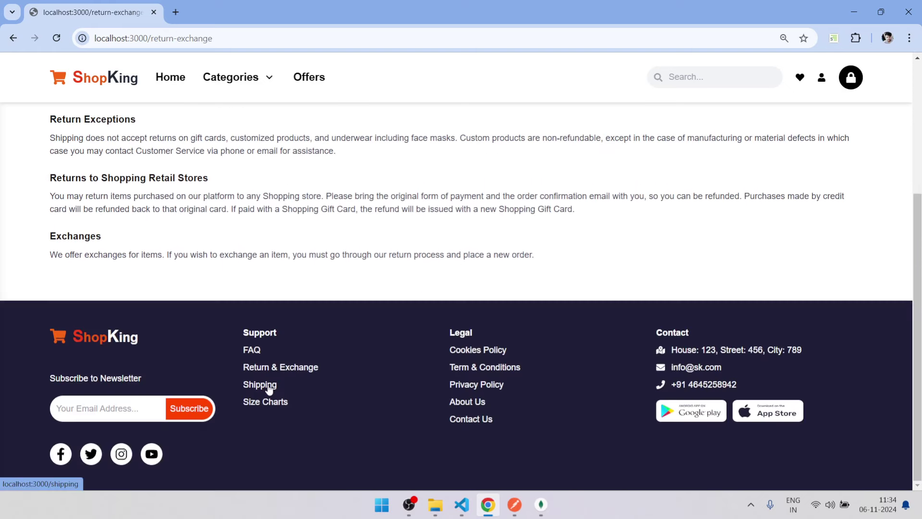
click(269, 386)
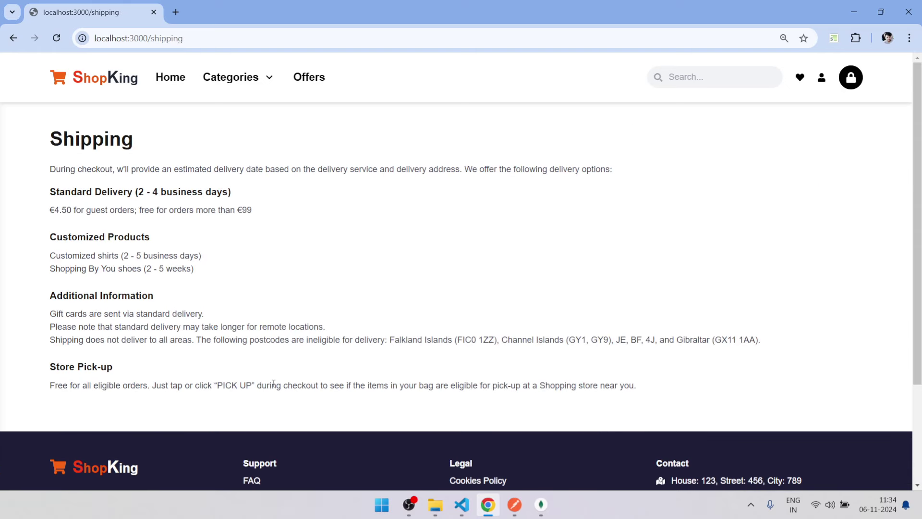
Browse the Women and Juniors category tabs, then open the Men > Shoes listing.
mouse_move(231, 82)
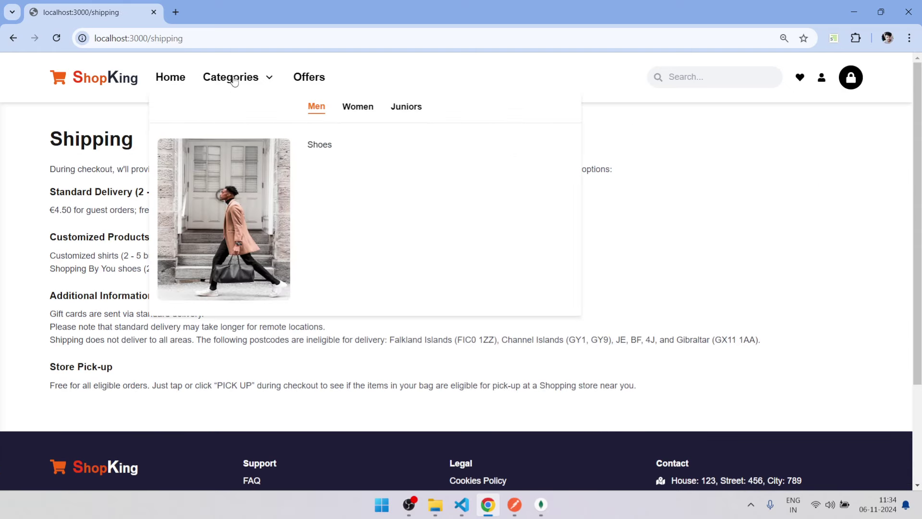
click(357, 108)
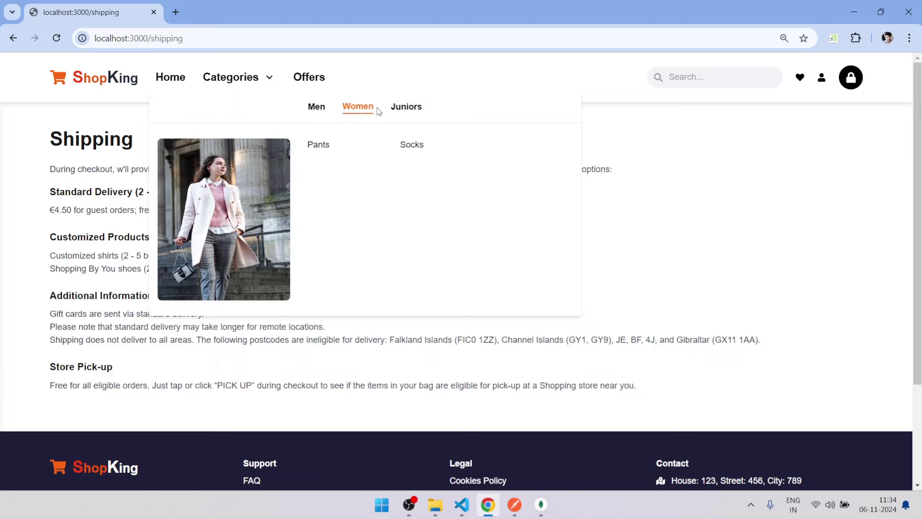
click(403, 110)
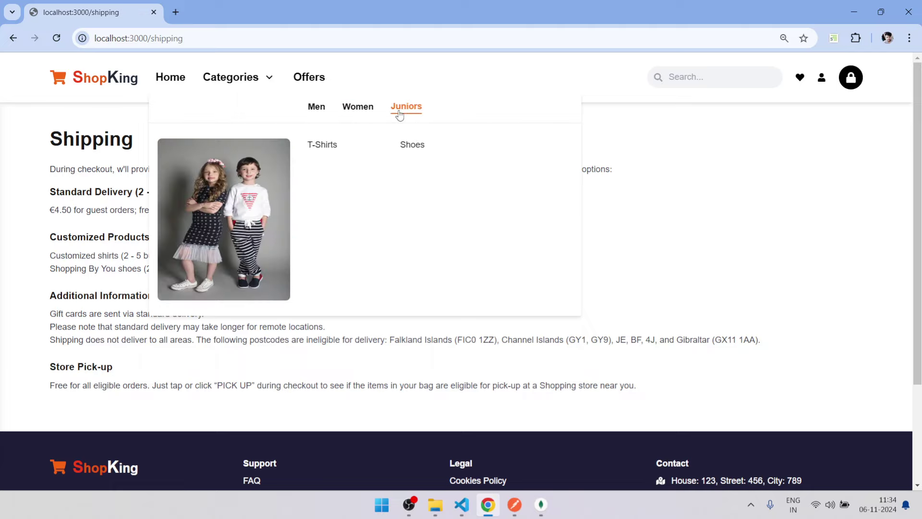
click(359, 107)
click(319, 108)
click(320, 145)
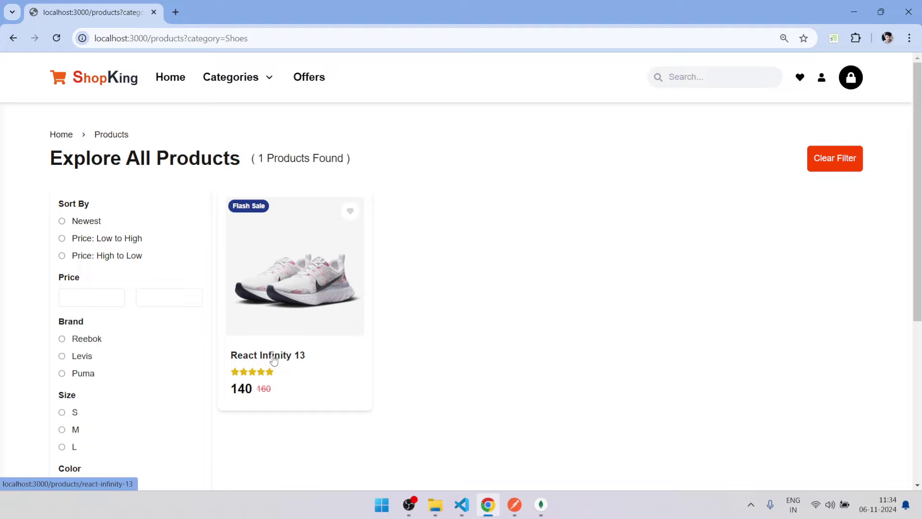
Open the React Infinity 13 product page and view its photos, including the rear view.
click(274, 360)
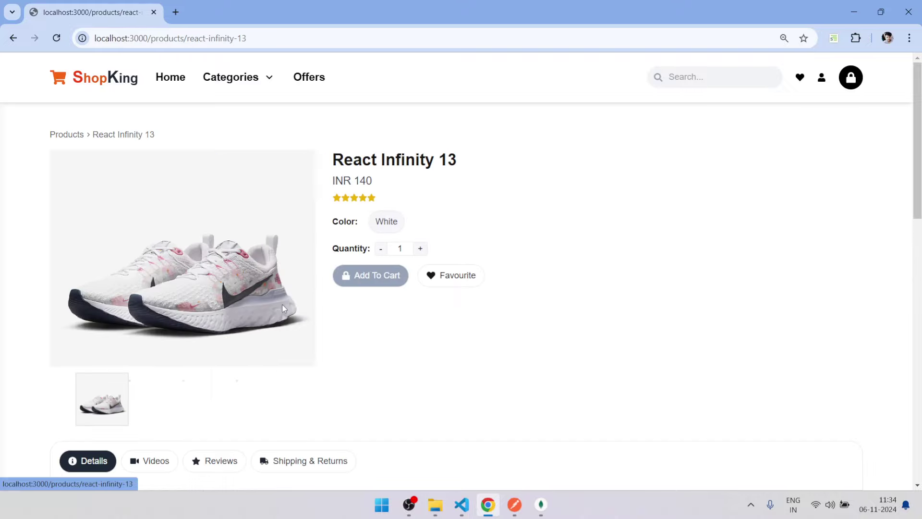
scroll(423, 187, down, 7)
scroll(422, 188, up, 7)
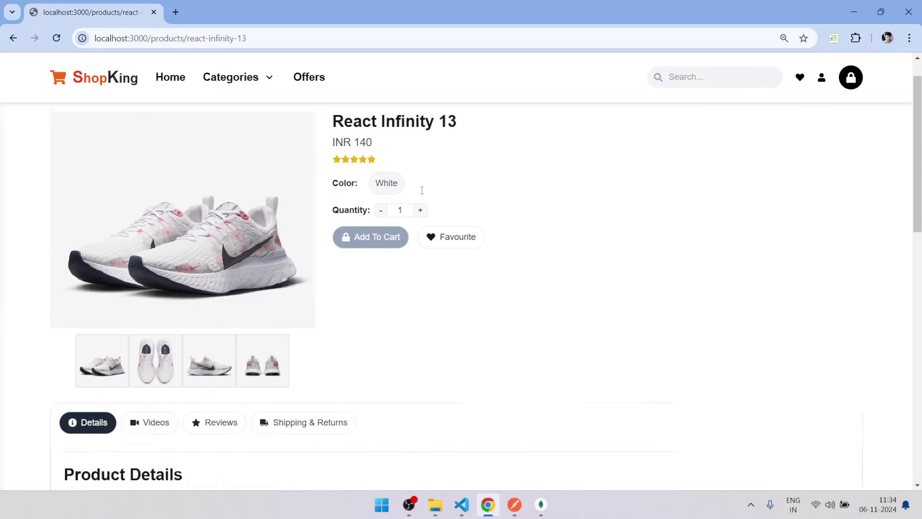
click(159, 392)
click(225, 395)
click(250, 394)
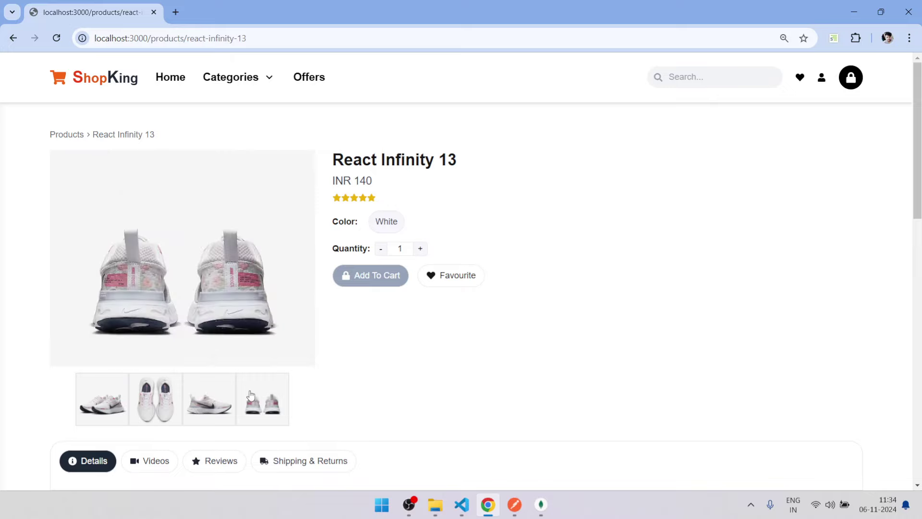
Add React Infinity 13 to the cart in White, size S, quantity 2.
click(420, 250)
click(395, 226)
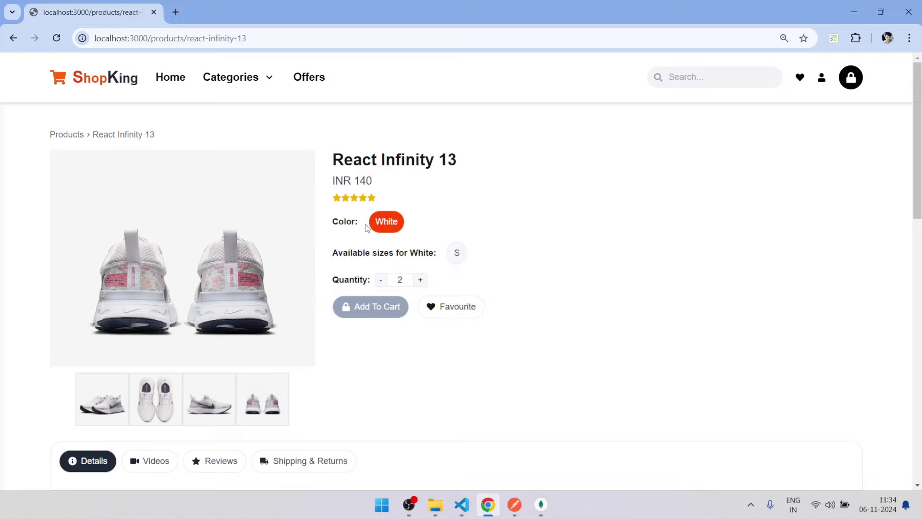
click(456, 254)
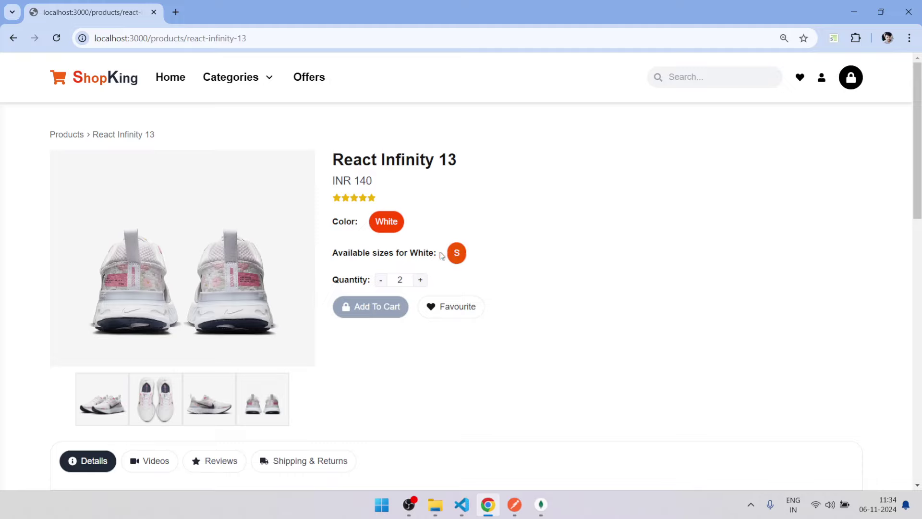
click(375, 309)
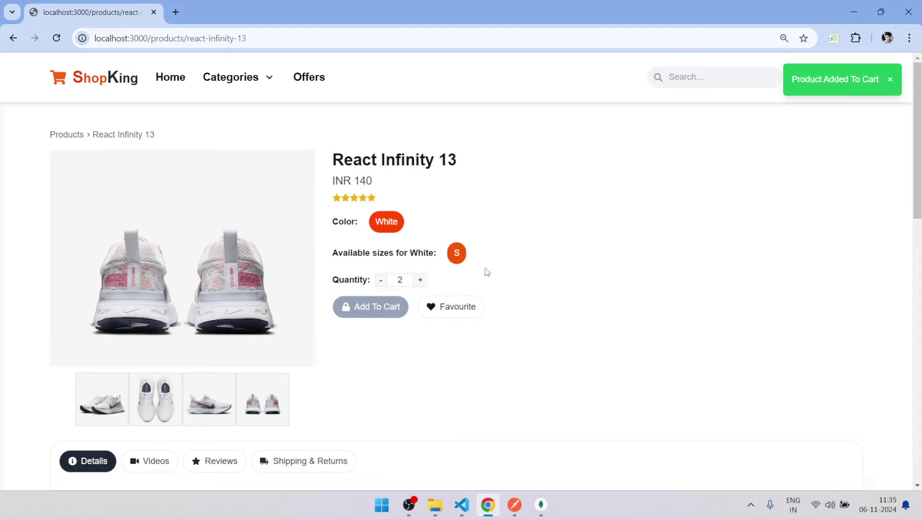
Check the cart contents, then clear React Infinity 13 from the wishlist.
click(891, 81)
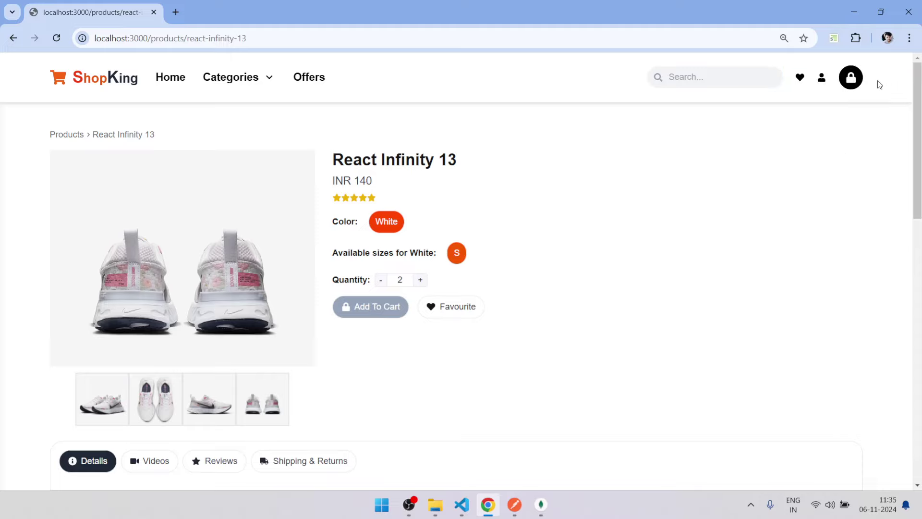
click(800, 83)
click(850, 78)
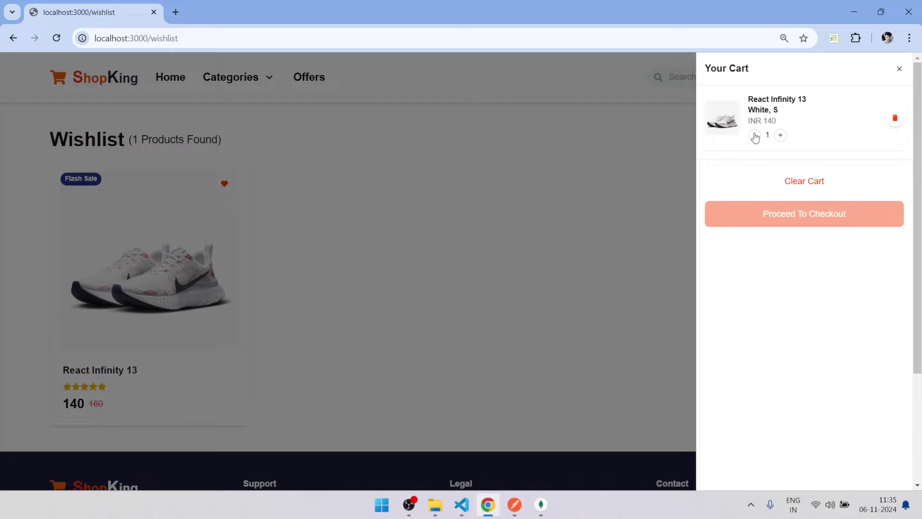
click(900, 69)
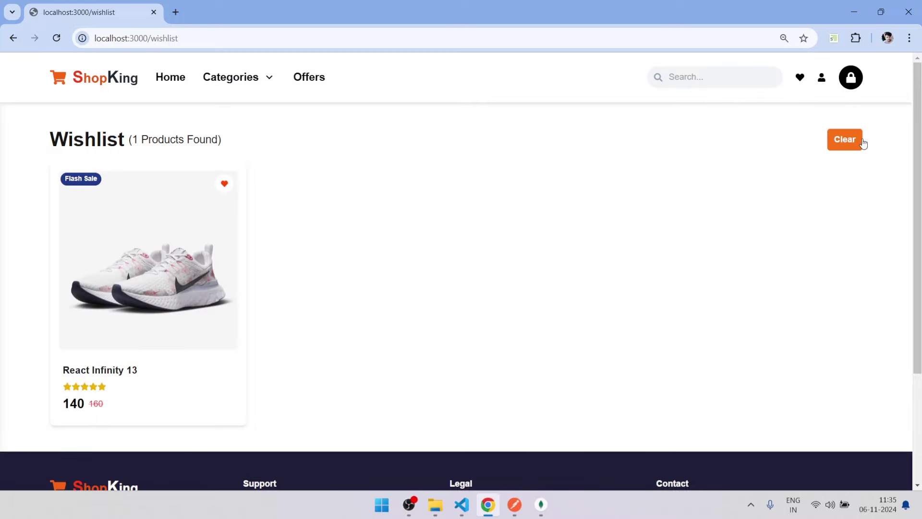
click(844, 139)
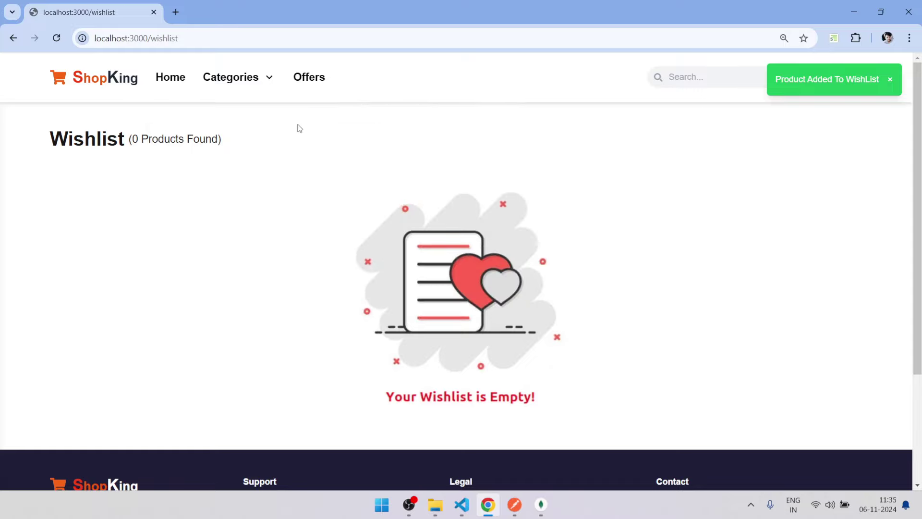
Reopen the Men > Shoes listing and remove the filter to show more products.
mouse_move(250, 77)
click(320, 145)
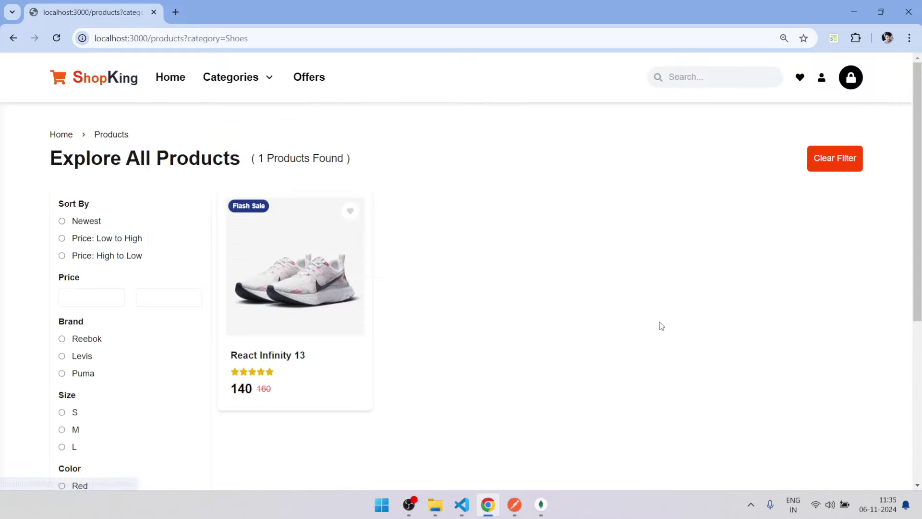
click(846, 159)
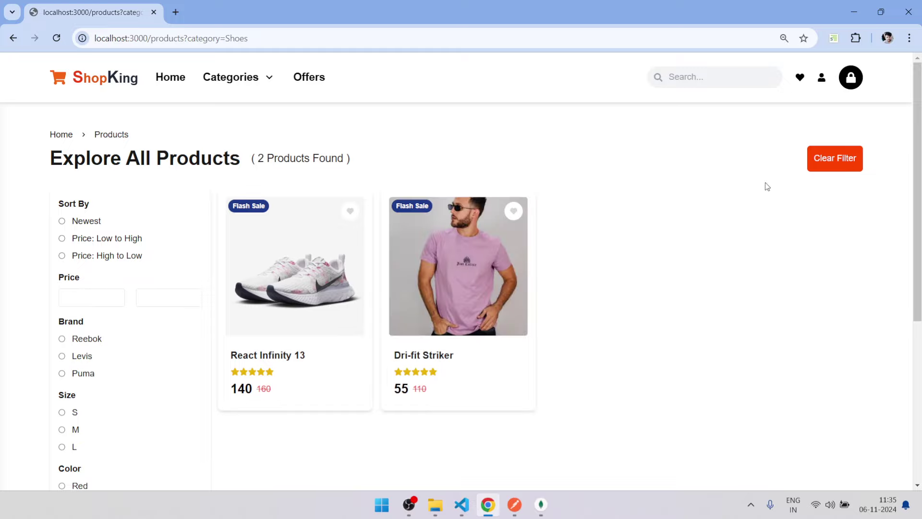
scroll(691, 146, down, 5)
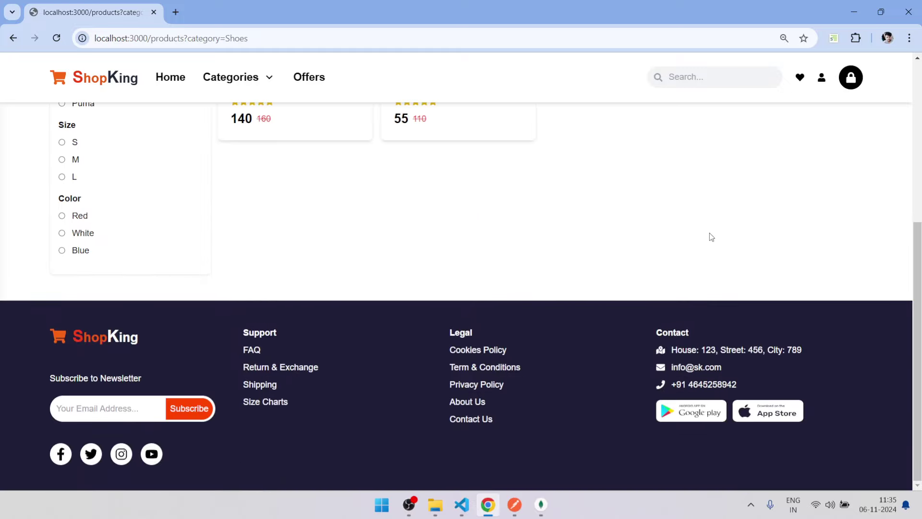
Log out of the customer account from the header account menu.
scroll(711, 236, up, 5)
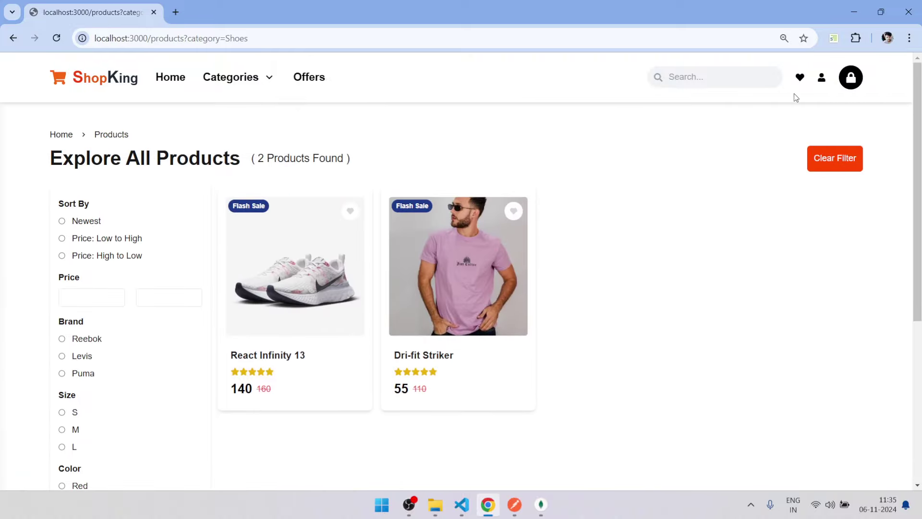
mouse_move(823, 84)
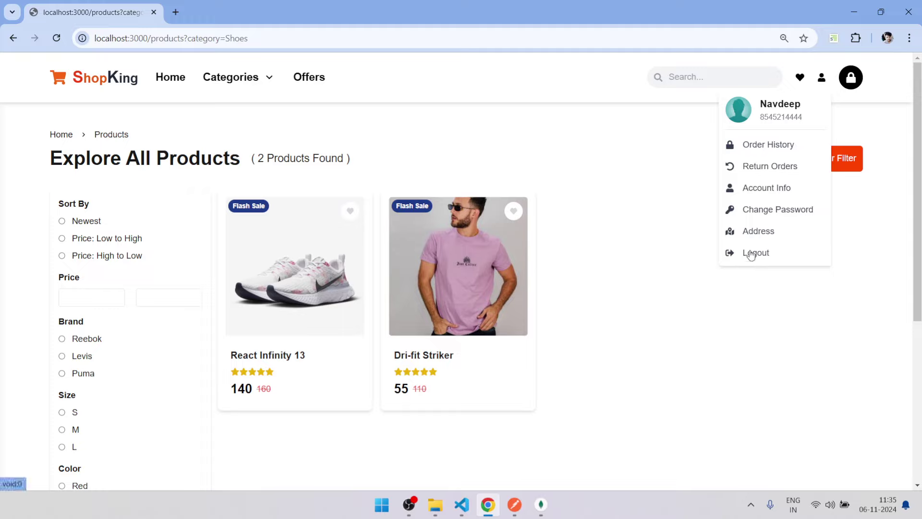
click(752, 255)
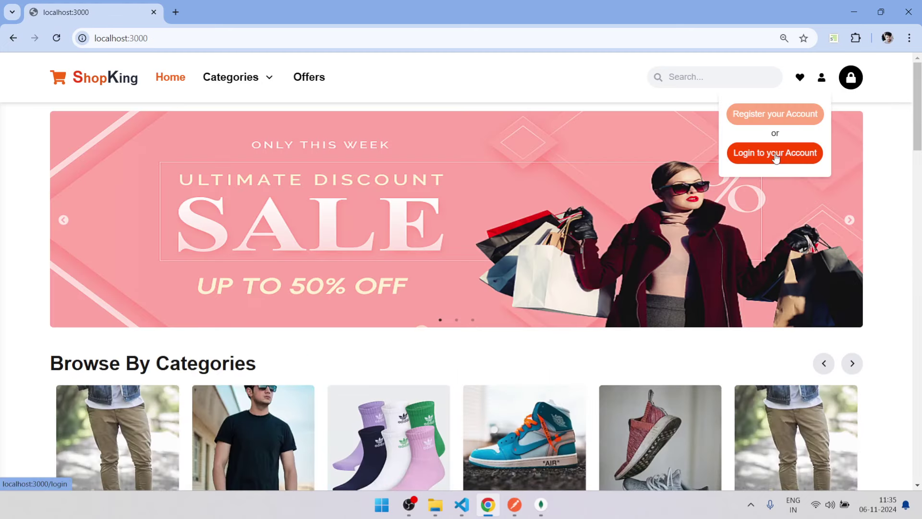
Log in on the Login page with the customer's e-mail and password.
click(776, 156)
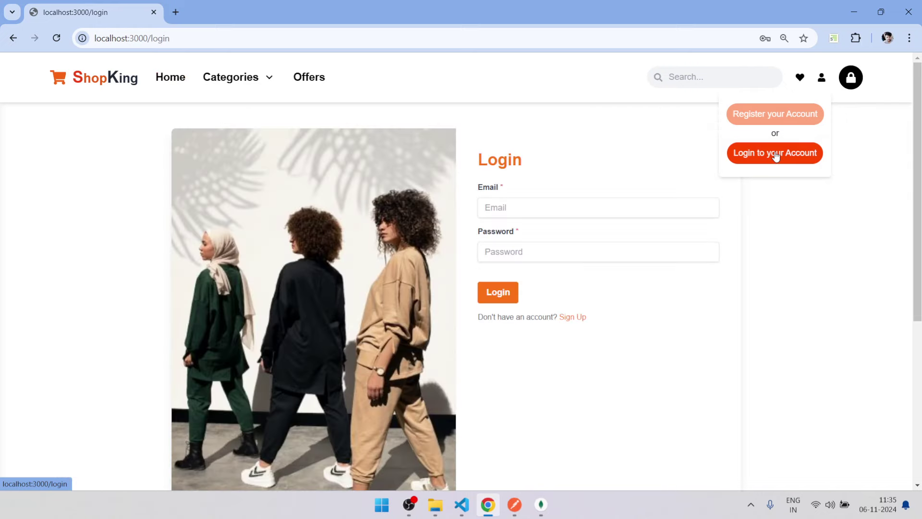
click(608, 208)
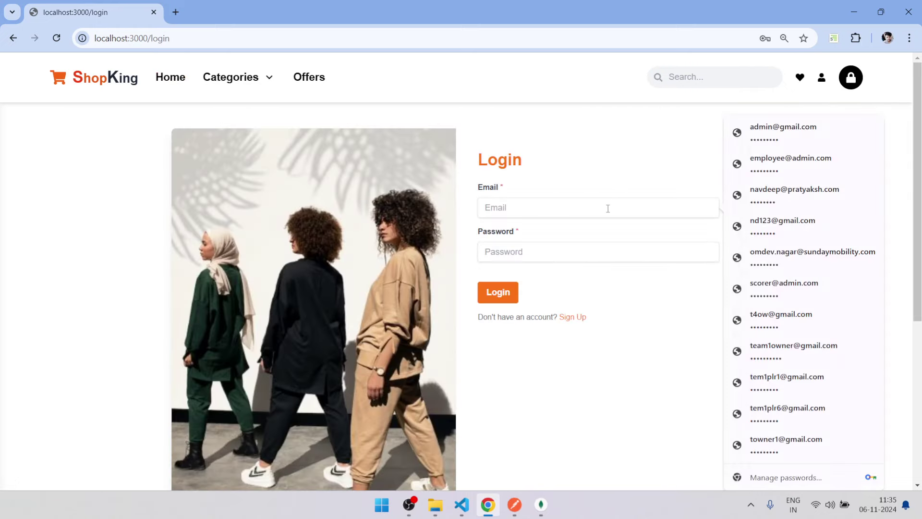
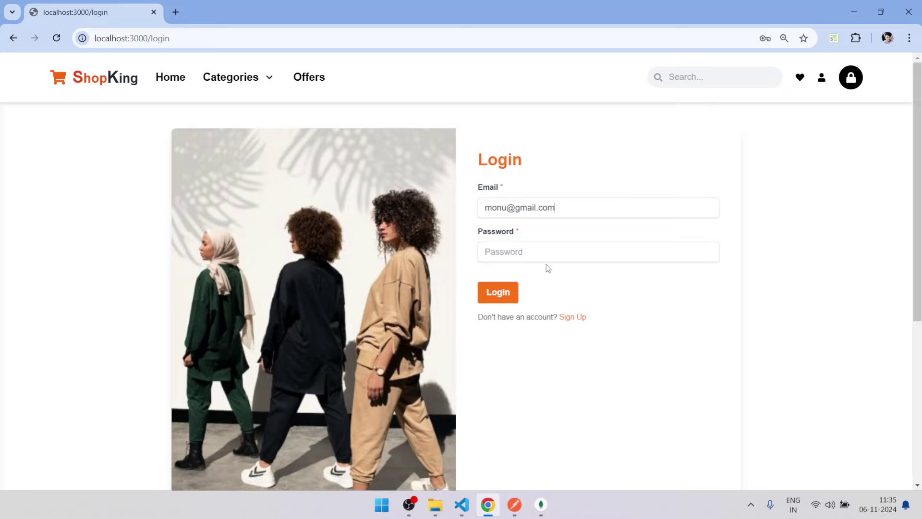
click(537, 252)
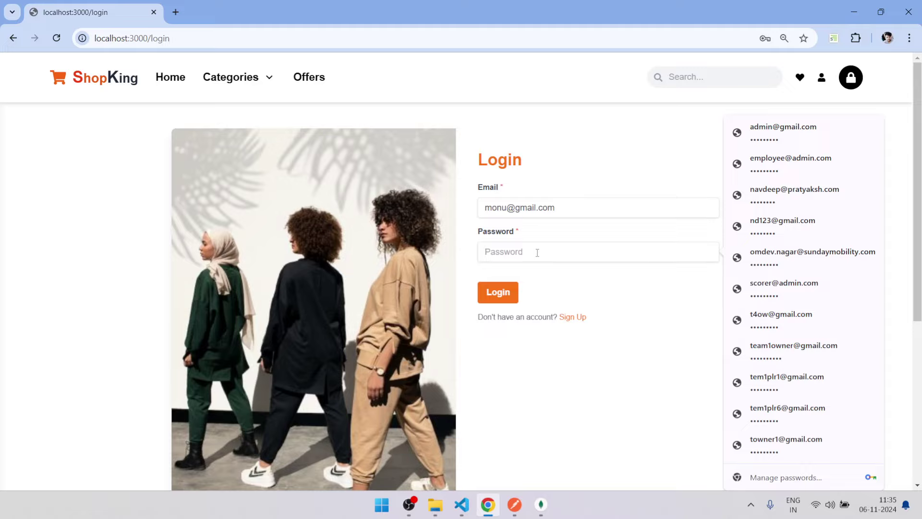
text(••)
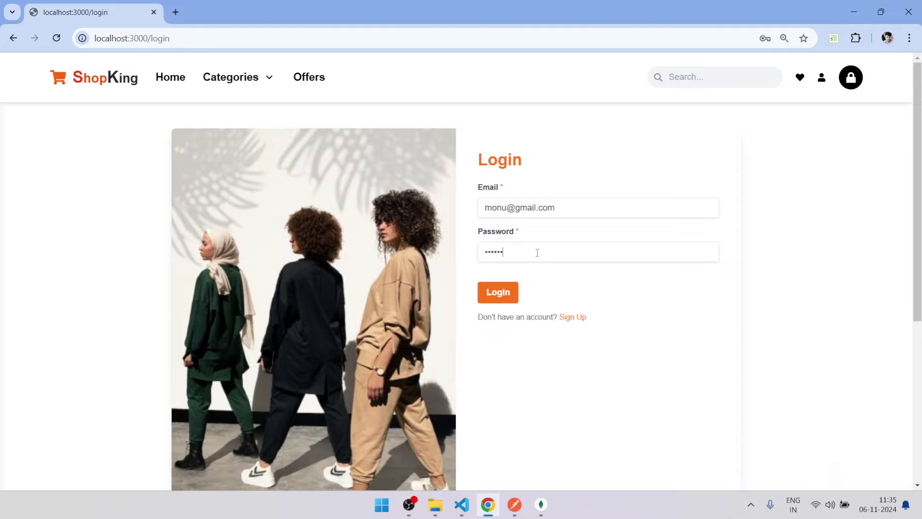
click(496, 292)
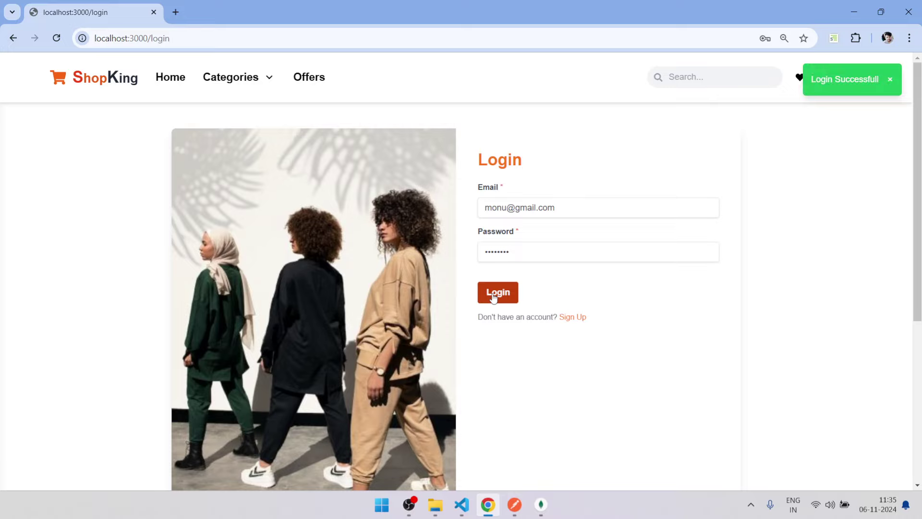
Review the admin dashboard: INR 0 earnings, 2 canceled orders, 14 customers, 2 products.
click(891, 80)
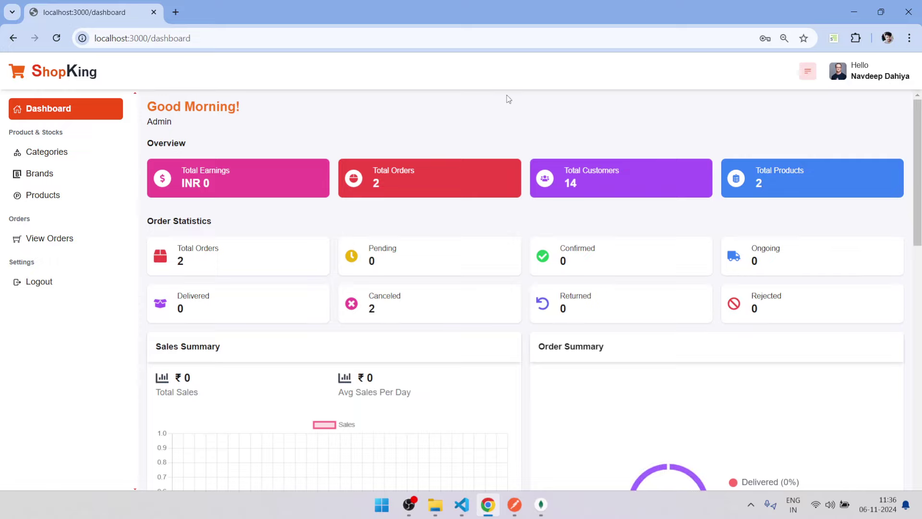
scroll(508, 99, down, 10)
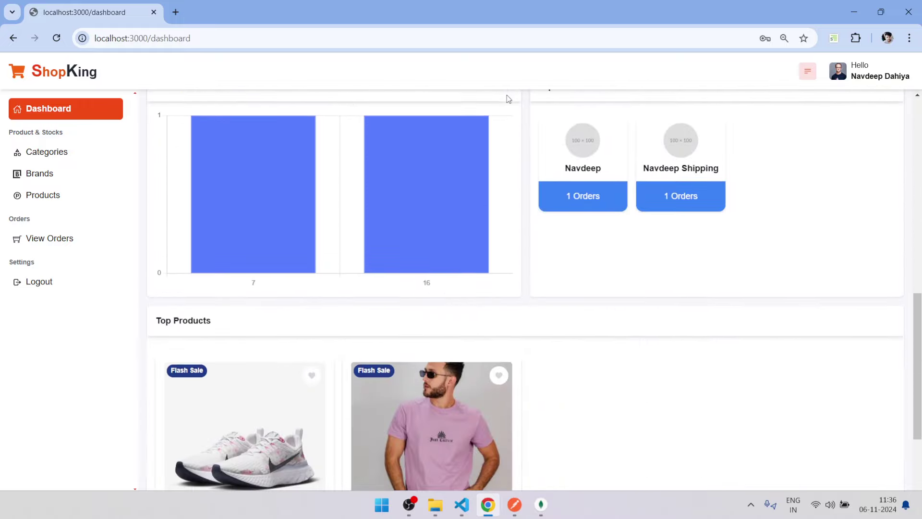
scroll(509, 99, up, 10)
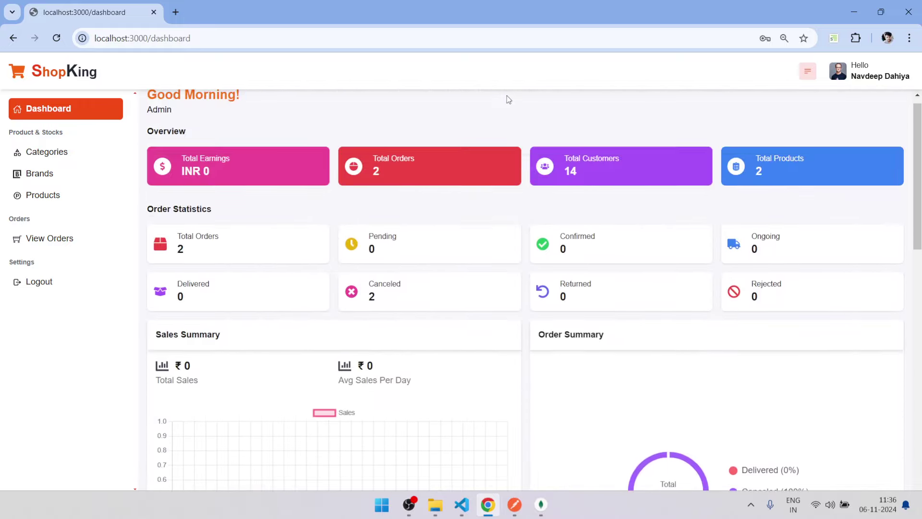
scroll(507, 103, down, 7)
scroll(466, 202, up, 4)
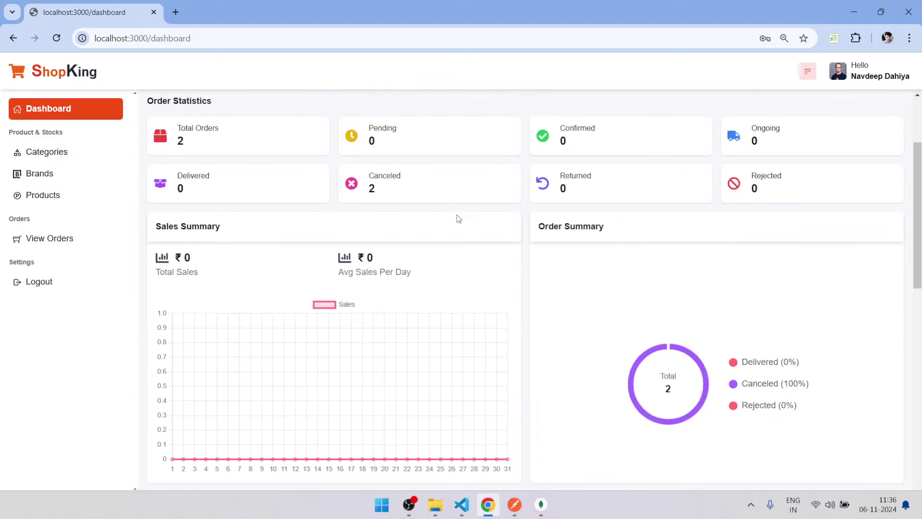
scroll(384, 368, up, 3)
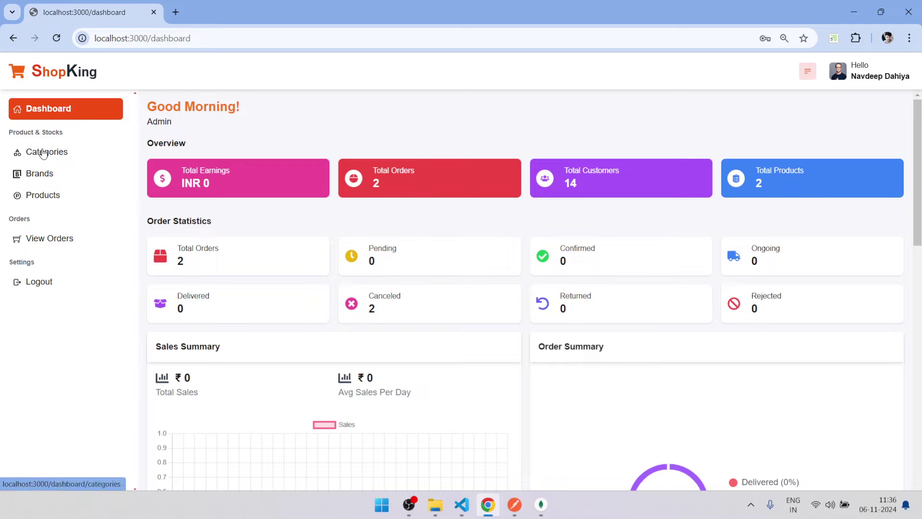
scroll(300, 158, down, 4)
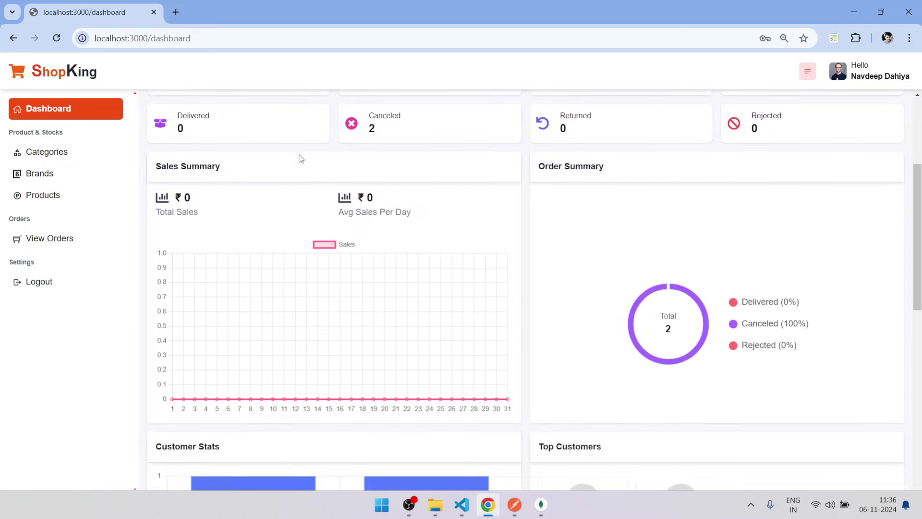
scroll(301, 157, up, 4)
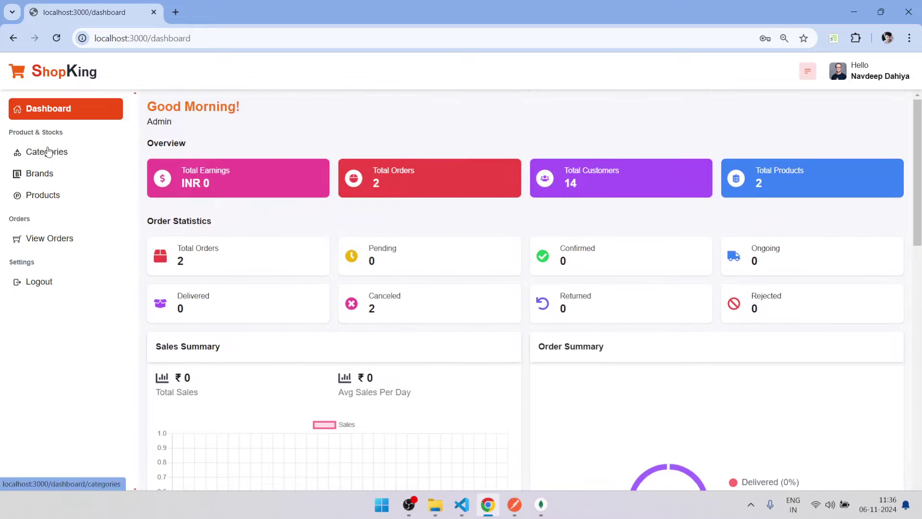
Show the admin Categories list, opening and closing the Add Categories form without saving.
click(48, 152)
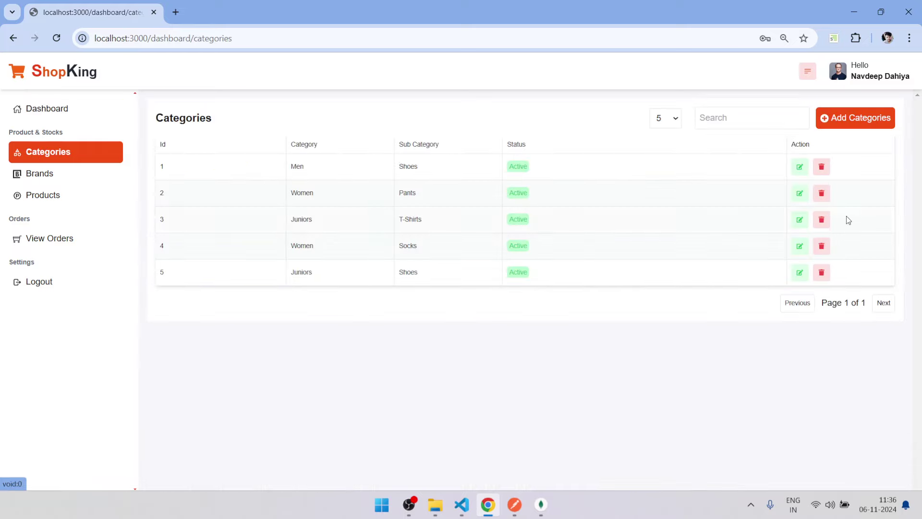
click(836, 121)
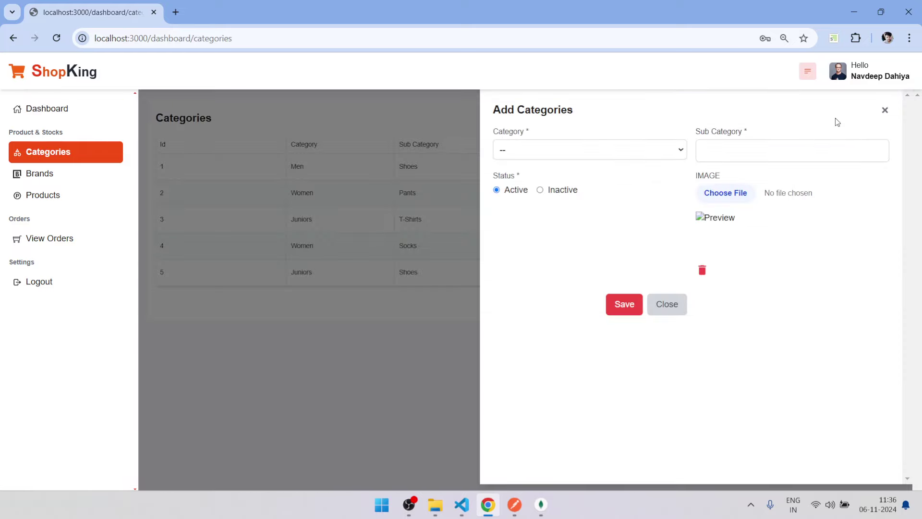
click(886, 111)
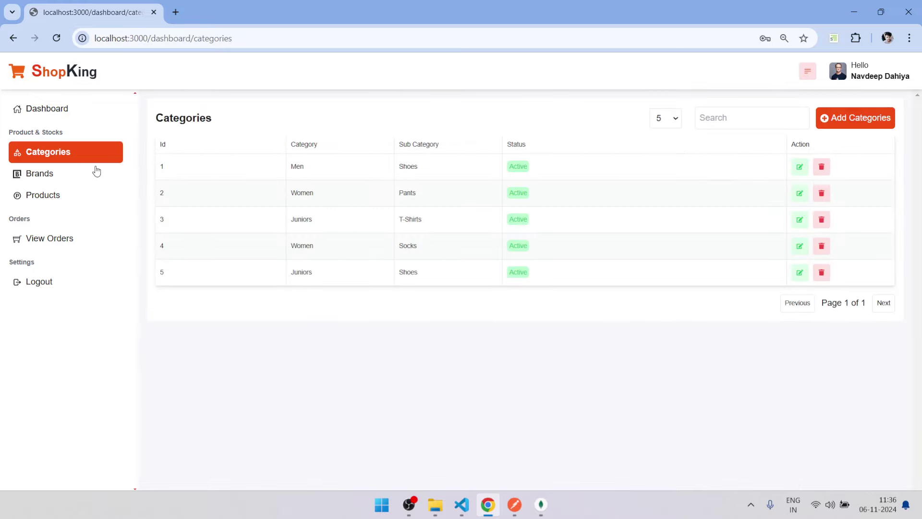
Show the admin Products list and look over the Add Products form without saving.
click(42, 199)
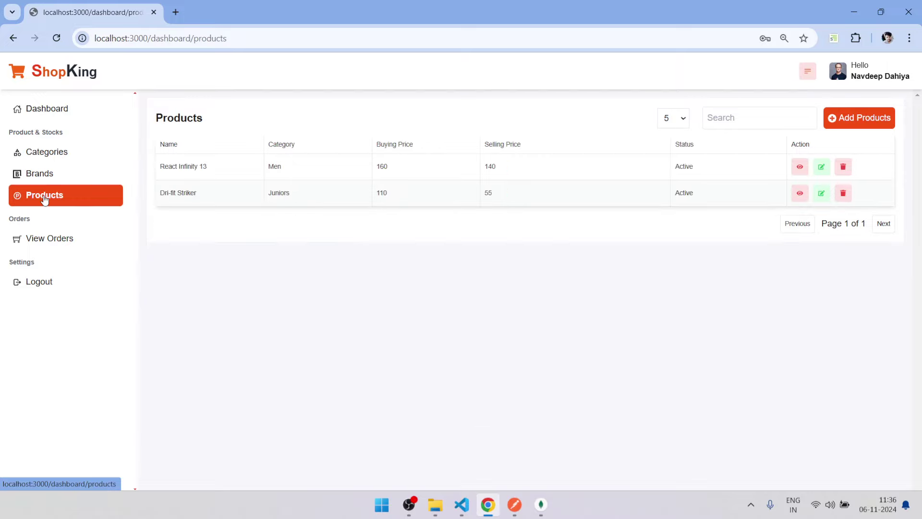
click(847, 122)
scroll(804, 162, down, 5)
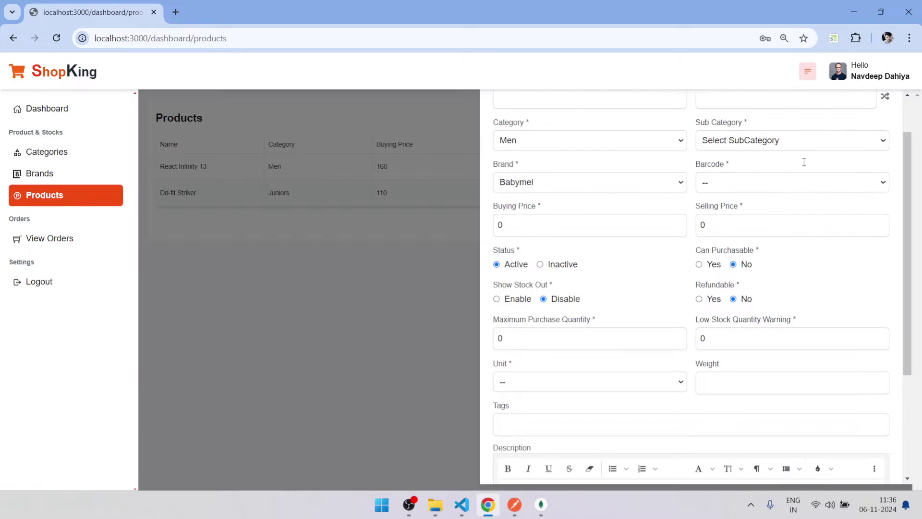
scroll(804, 162, up, 5)
click(879, 110)
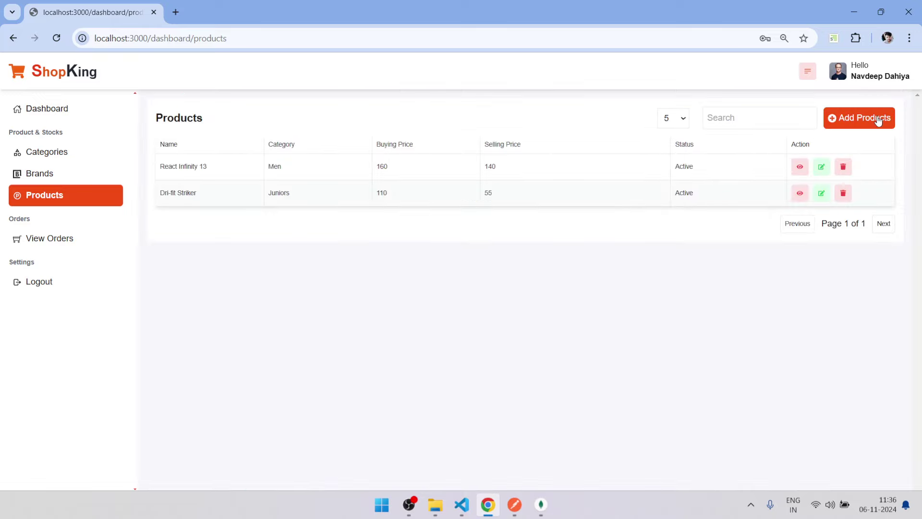
Recheck the Add Products form, then look at React Infinity 13's edit panel without changes.
click(880, 119)
scroll(817, 126, down, 1)
scroll(806, 214, up, 1)
click(886, 111)
click(821, 168)
click(886, 113)
Inspect React Infinity 13's images and variations, including the White size S variation.
click(800, 168)
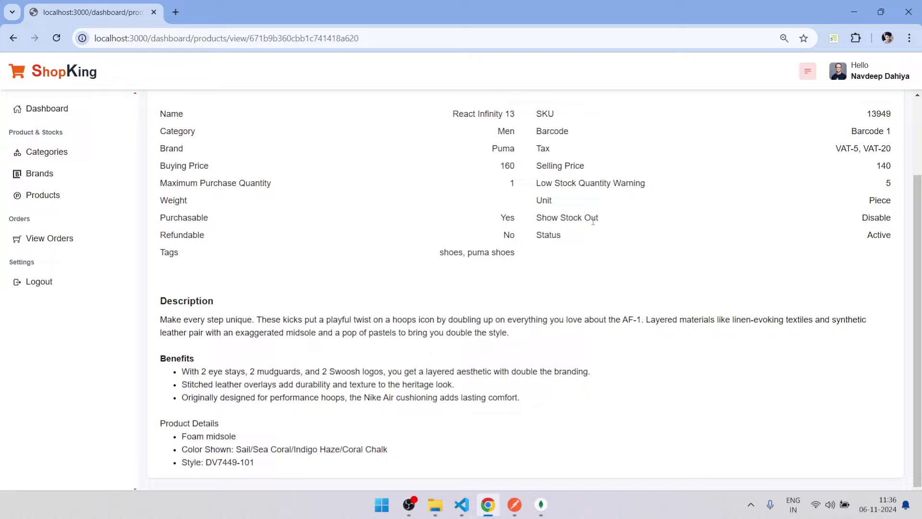
scroll(592, 221, up, 3)
click(379, 130)
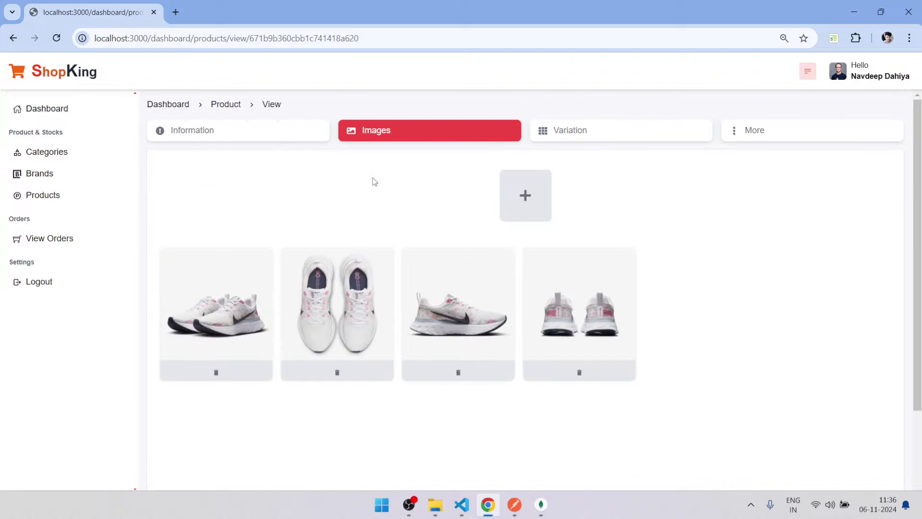
click(566, 138)
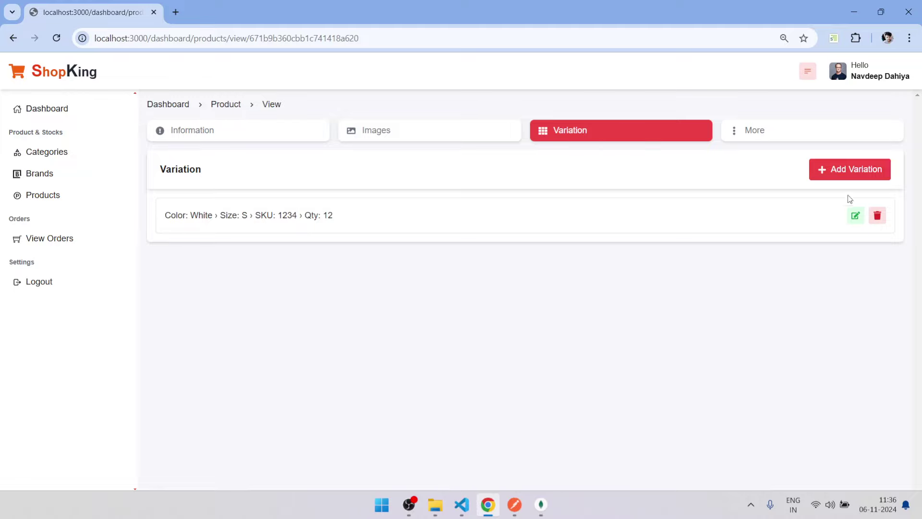
click(868, 171)
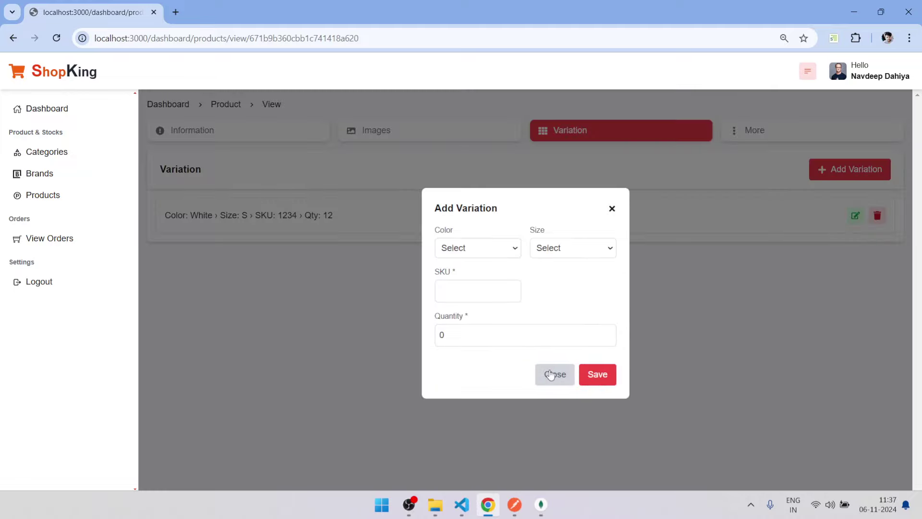
click(548, 373)
click(856, 216)
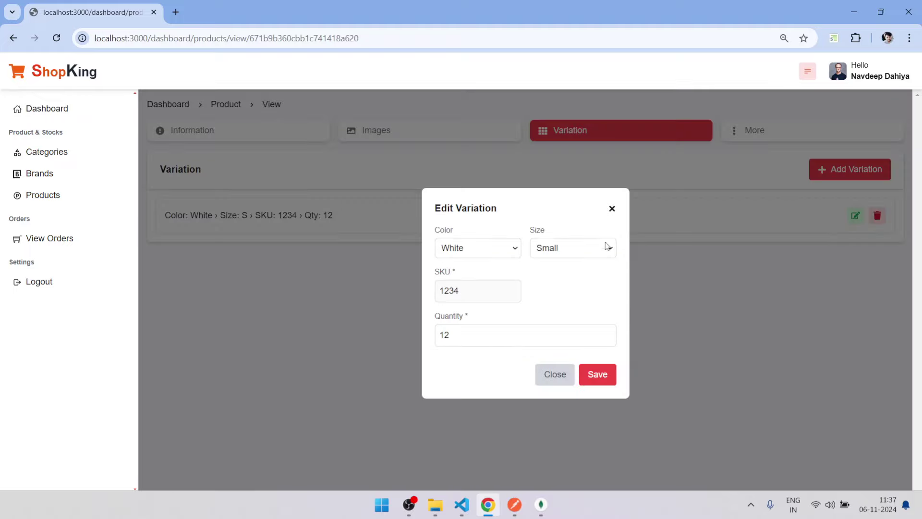
click(612, 208)
Review the product's Offers, Videos and Shipping & Return sections.
click(745, 136)
click(849, 153)
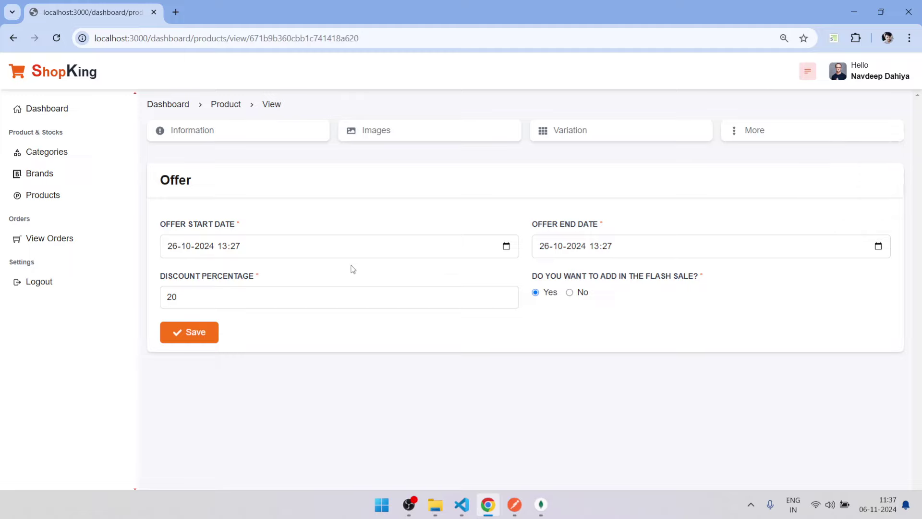
mouse_move(839, 135)
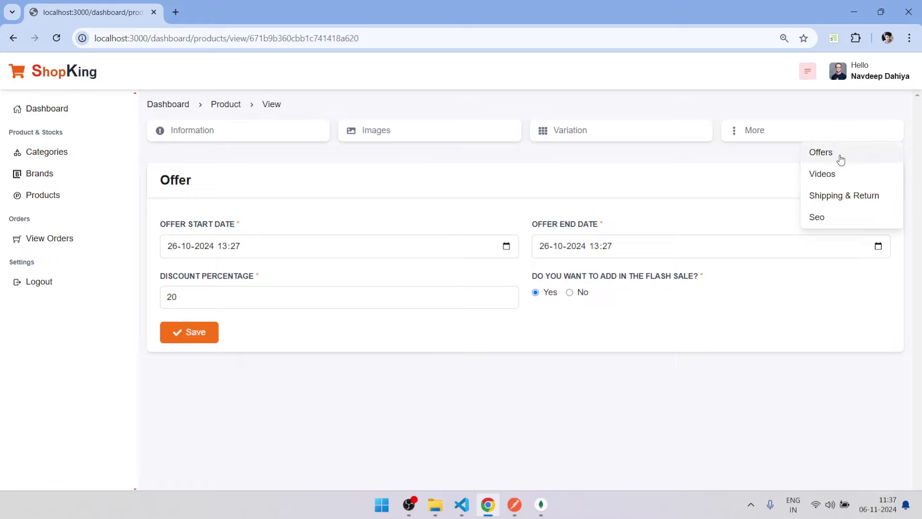
click(840, 176)
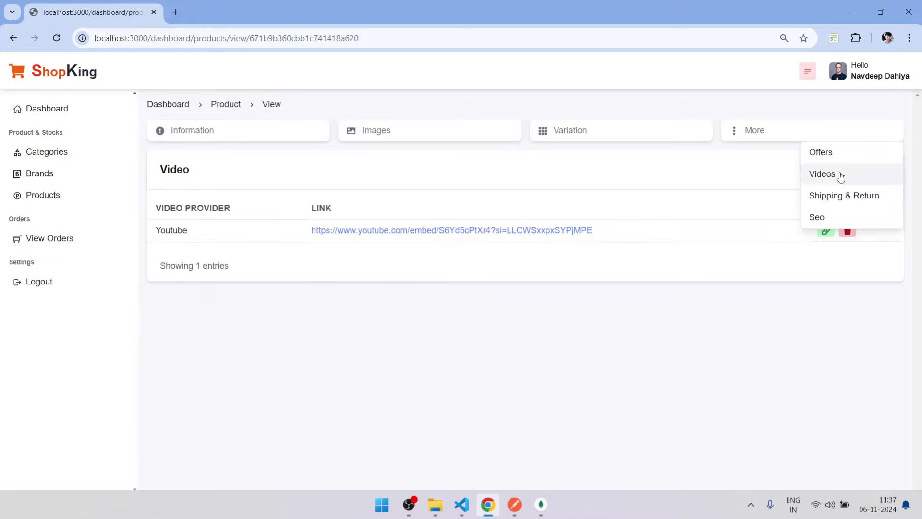
click(828, 205)
scroll(663, 223, down, 1)
scroll(665, 223, up, 1)
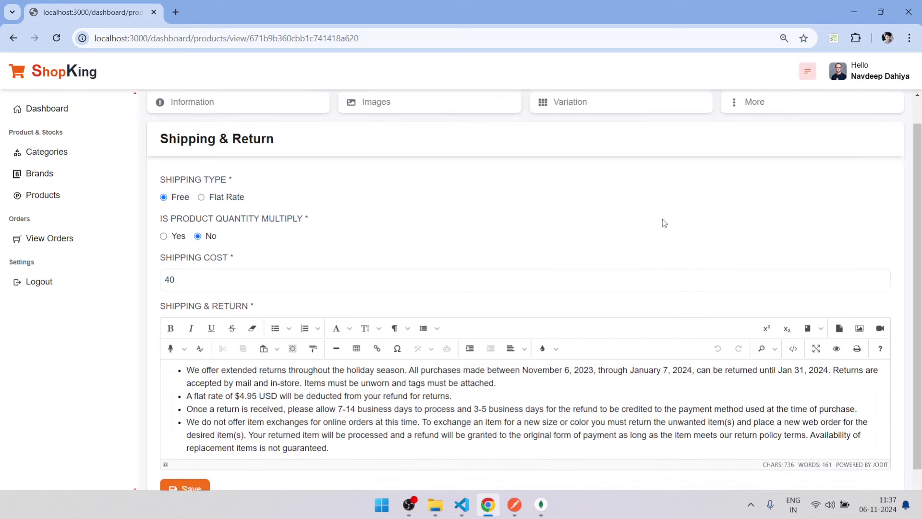
scroll(664, 223, up, 1)
Show the product's Seo section with its title and full description.
click(826, 130)
click(822, 218)
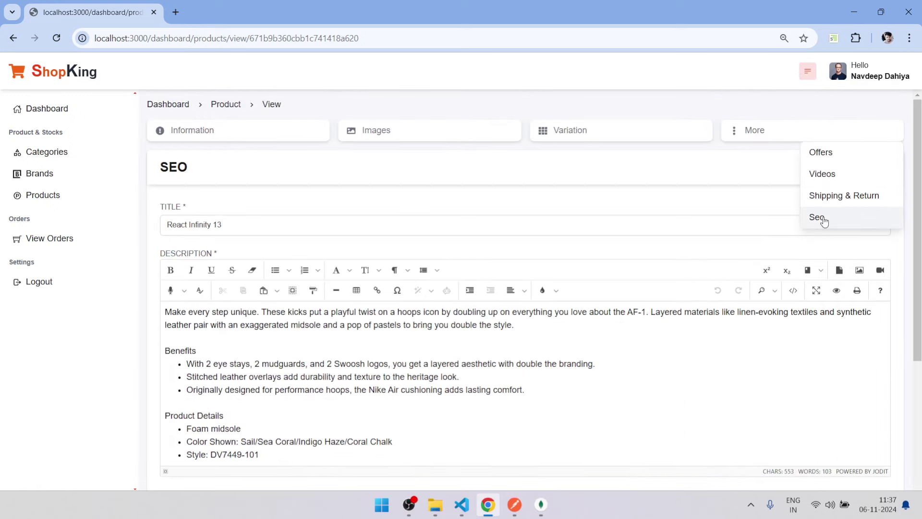
scroll(576, 214, down, 4)
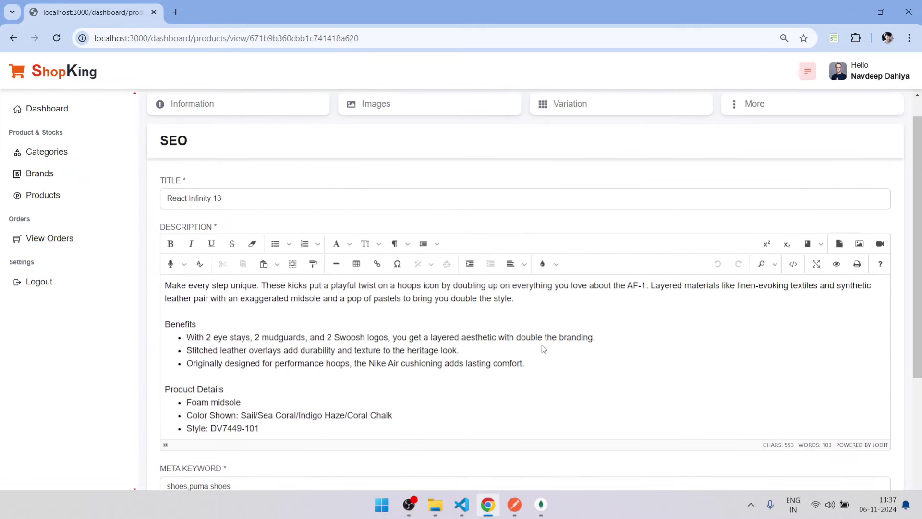
scroll(543, 348, up, 1)
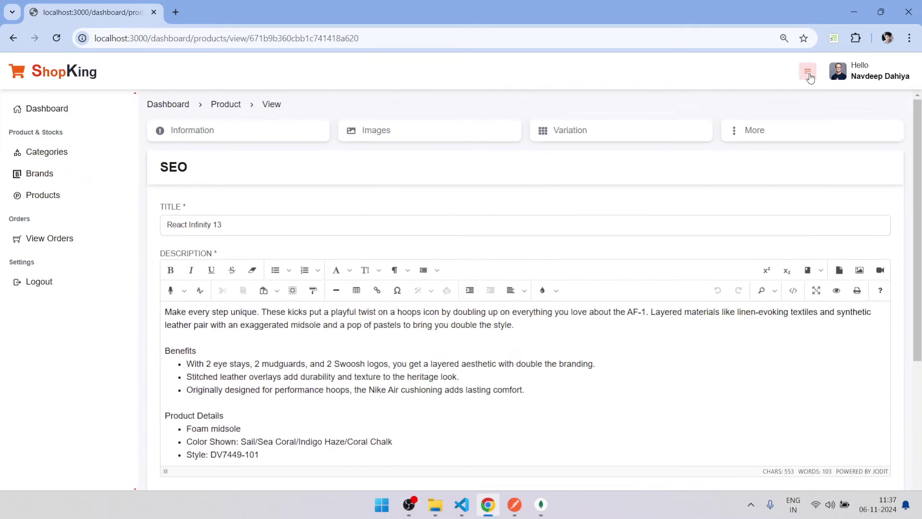
Preview the storefront home page in a narrow mobile device view and scroll through it.
click(69, 77)
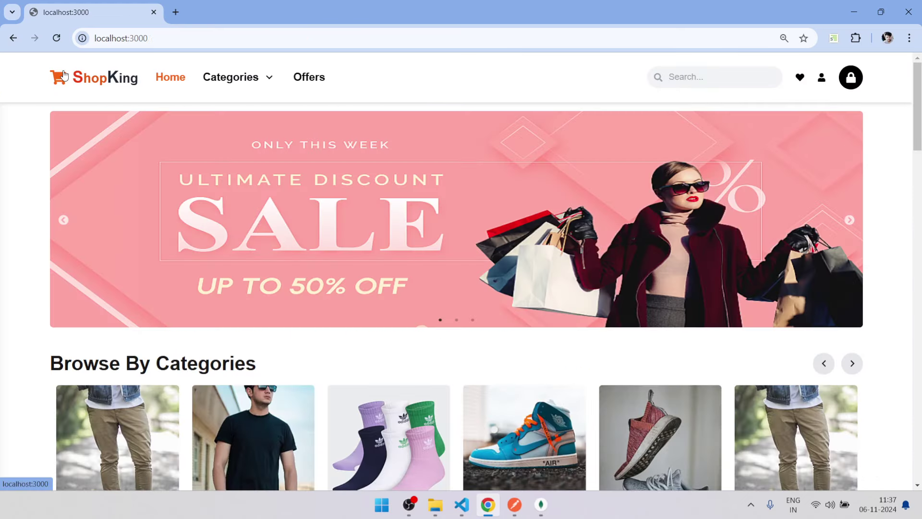
right_click(16, 287)
click(19, 277)
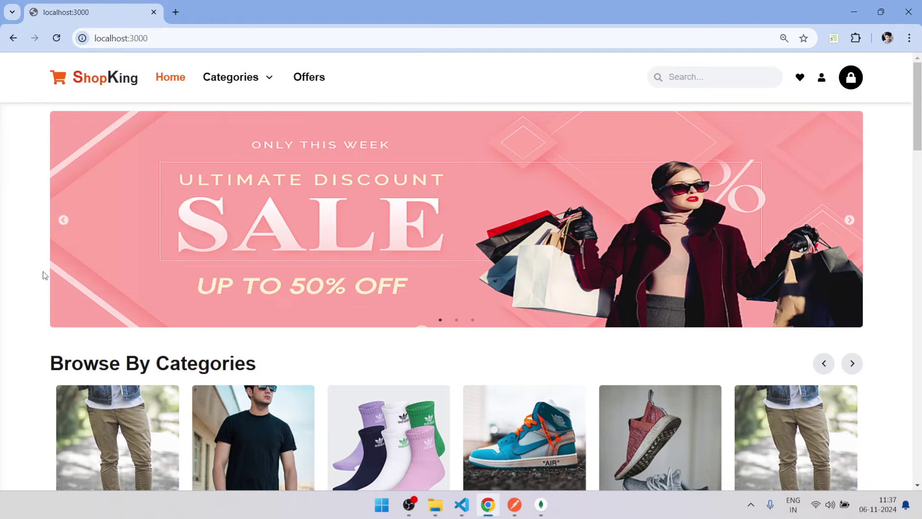
click(33, 229)
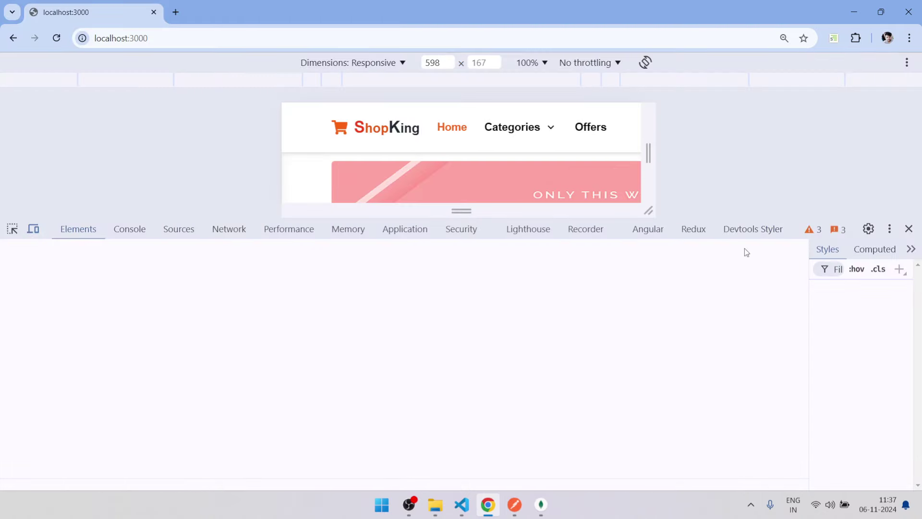
drag(800, 228, 801, 454)
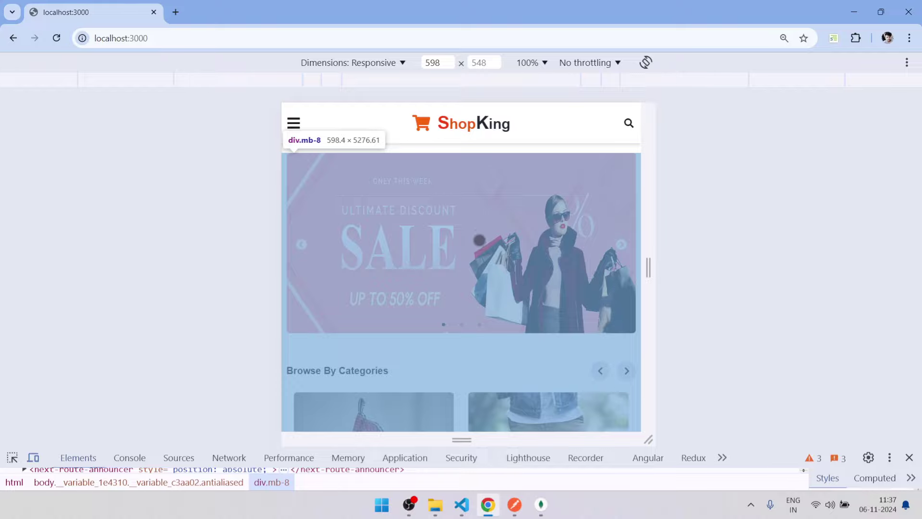
scroll(480, 232, down, 10)
scroll(479, 232, down, 20)
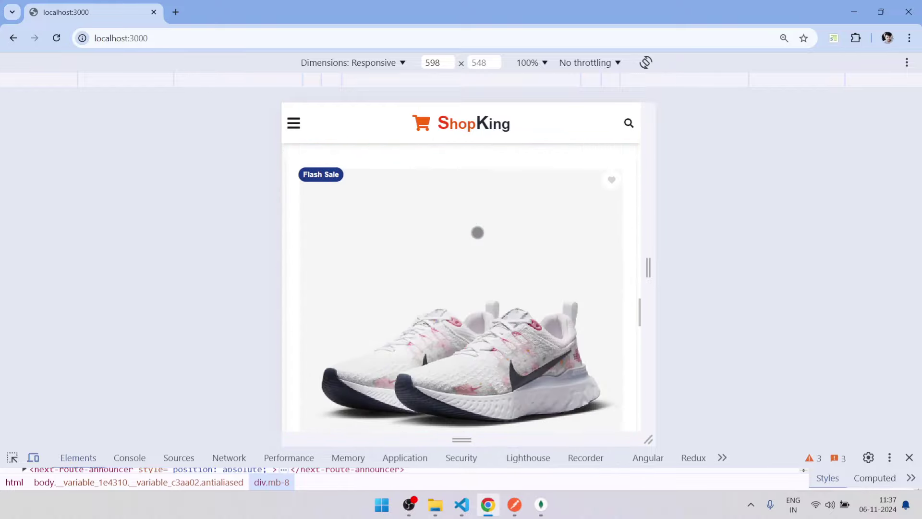
scroll(477, 232, up, 15)
scroll(478, 232, down, 5)
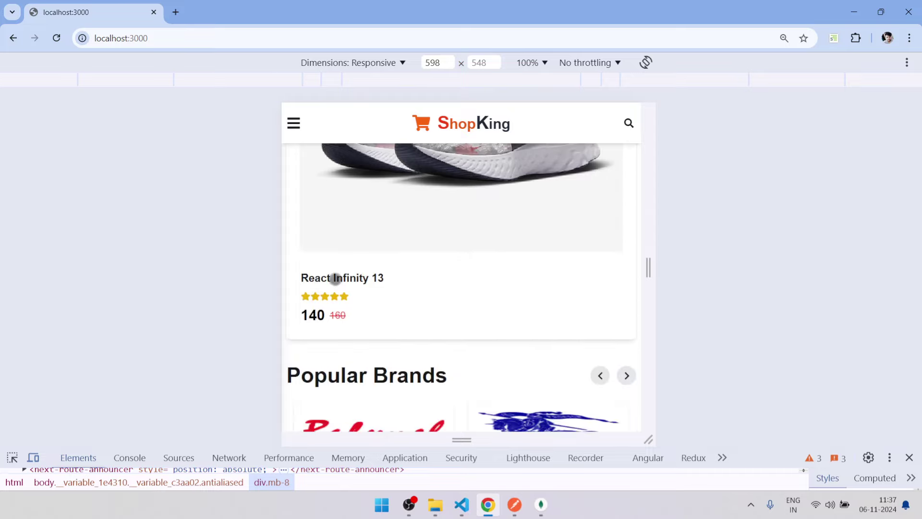
Open the React Infinity 13 product page at full desktop width, then close DevTools.
click(335, 278)
drag(648, 264, 917, 260)
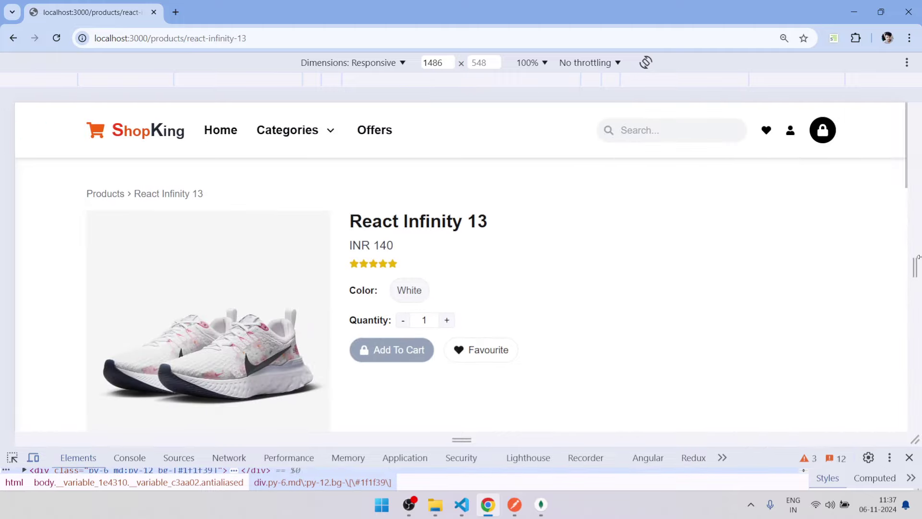
scroll(725, 255, down, 10)
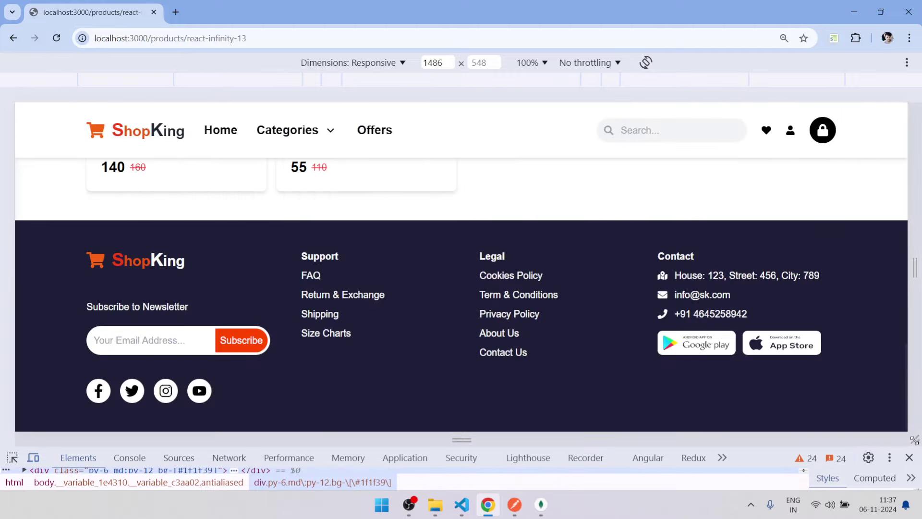
click(909, 458)
scroll(692, 304, up, 10)
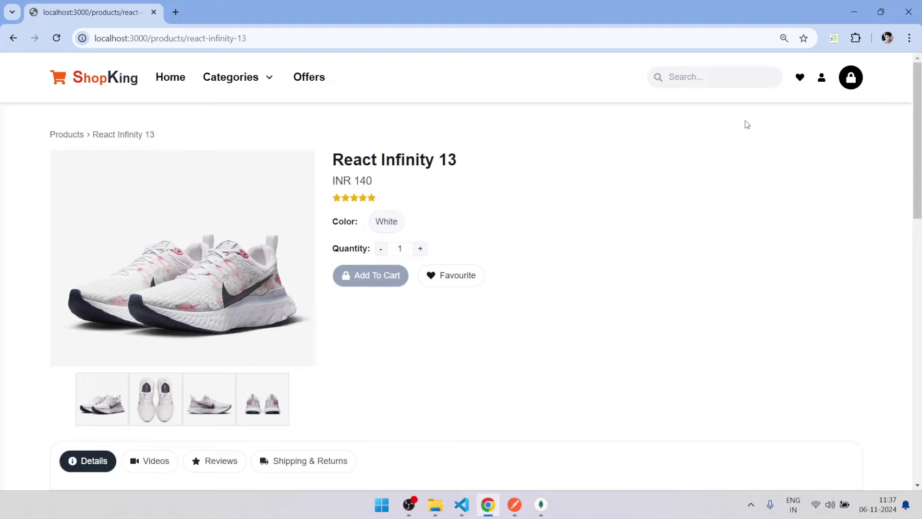
Load the ShopKing demo site (demo.shopking.dev) in a new browser tab.
click(175, 12)
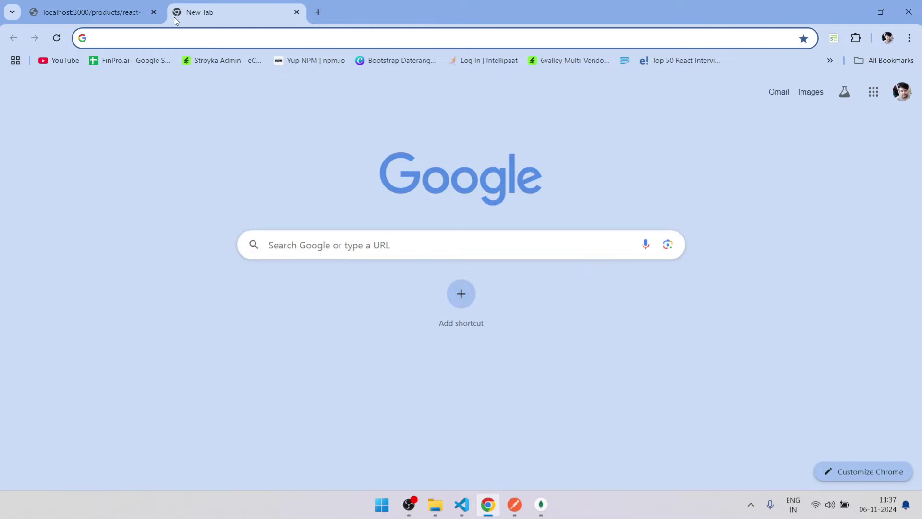
text(sho)
key(Return)
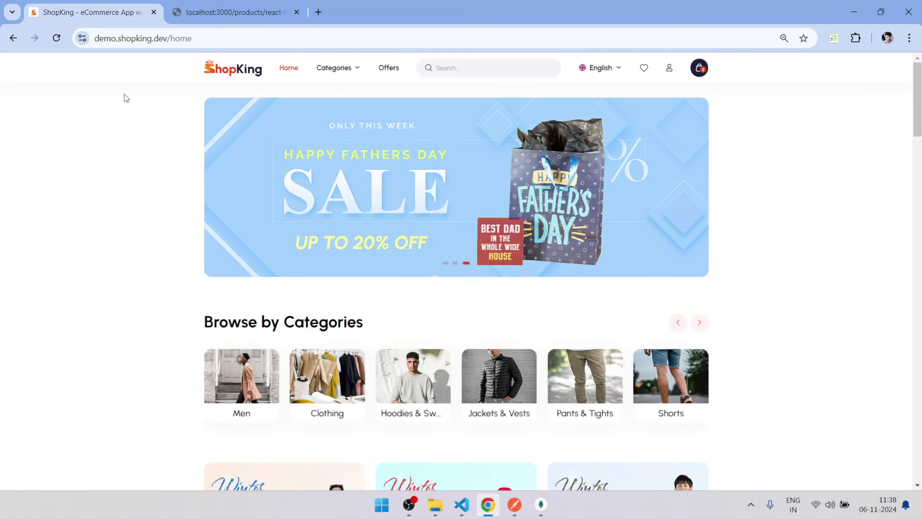
Sign in through the user menu and go to the admin Dashboard.
click(668, 68)
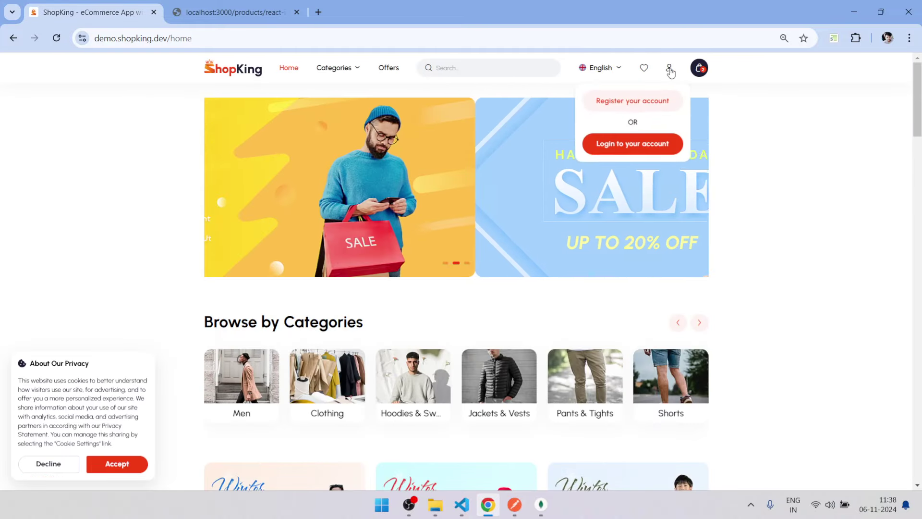
click(649, 148)
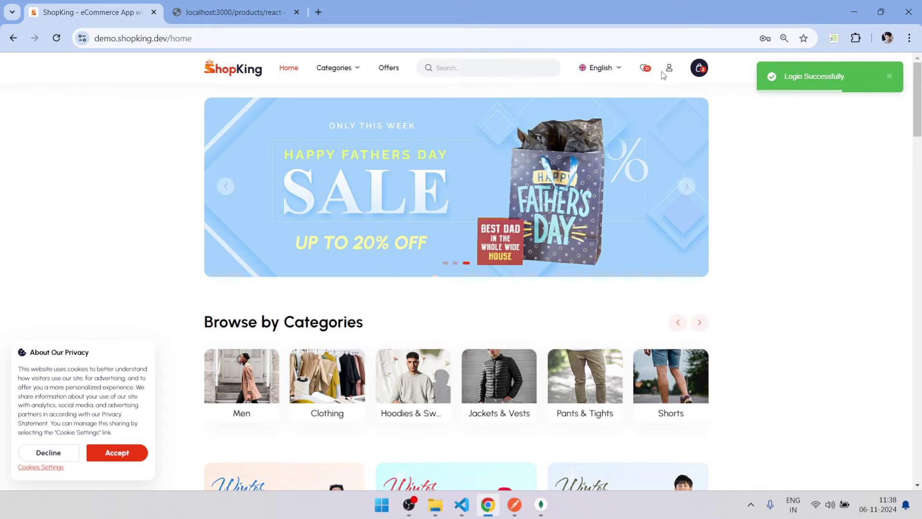
click(669, 70)
click(635, 130)
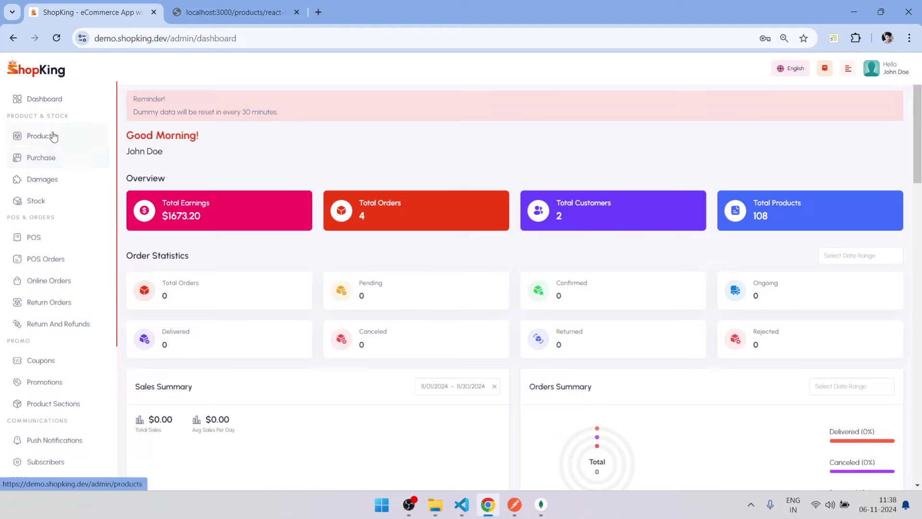
Review the dashboard's order and sales figures, then open Purchase to list 13 received purchases.
scroll(53, 123, down, 5)
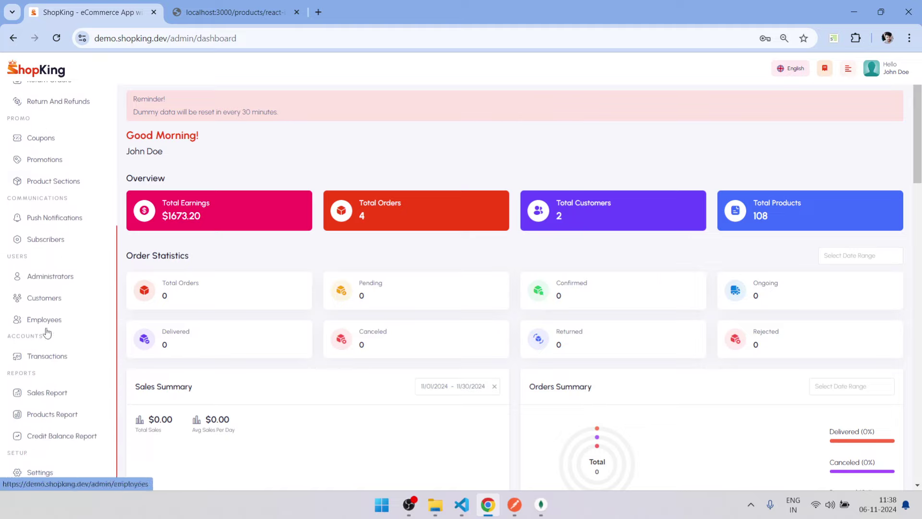
scroll(61, 171, up, 5)
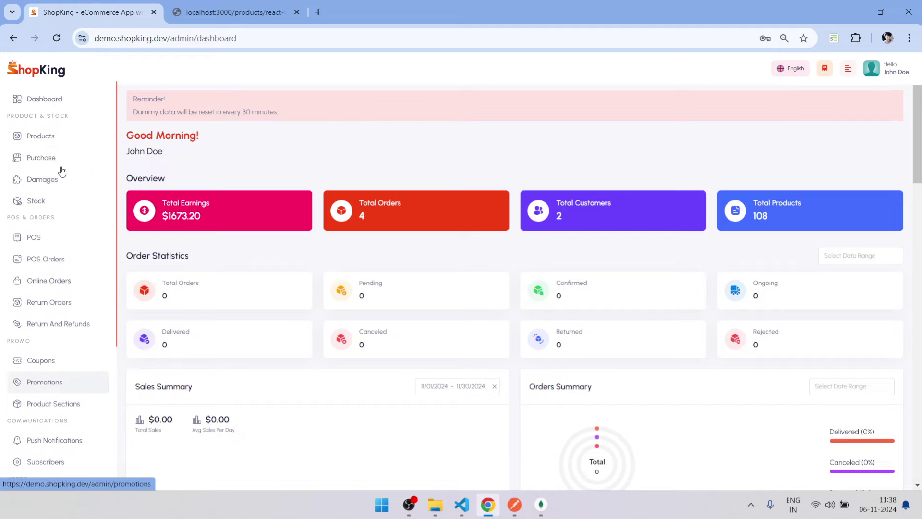
scroll(340, 184, down, 15)
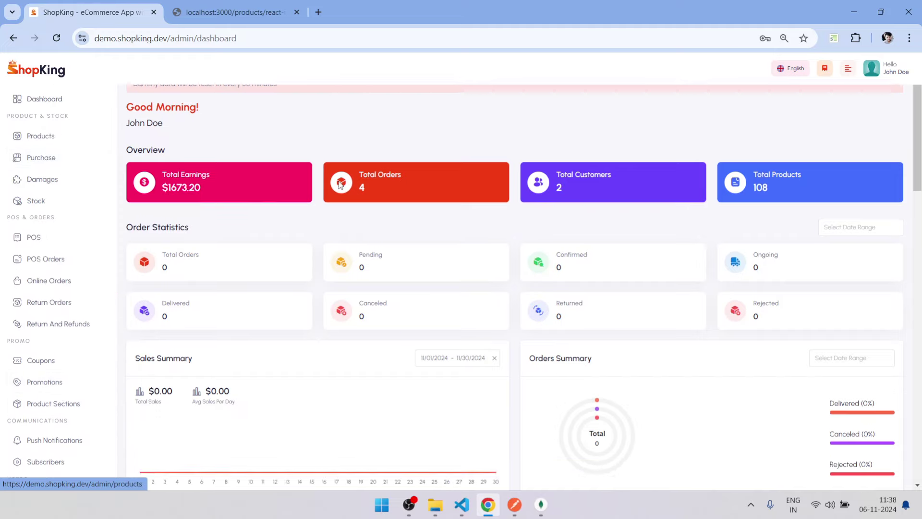
scroll(340, 185, up, 15)
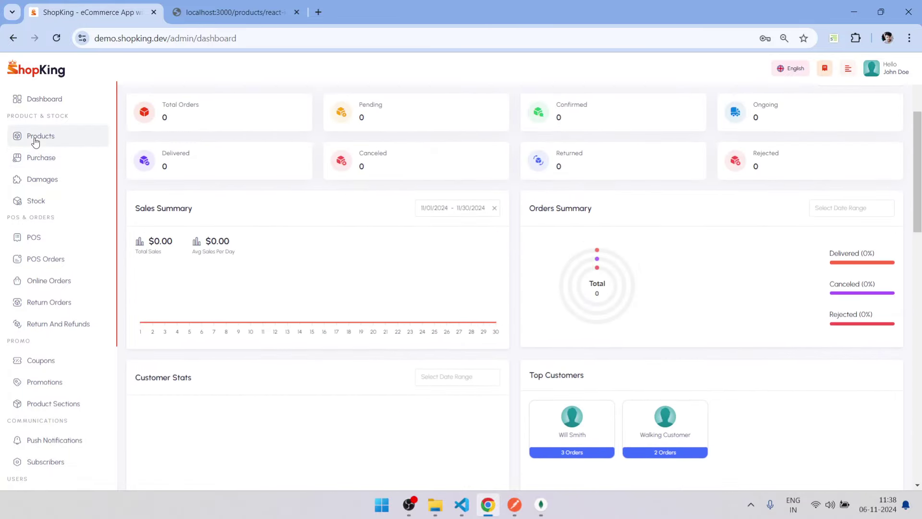
click(31, 157)
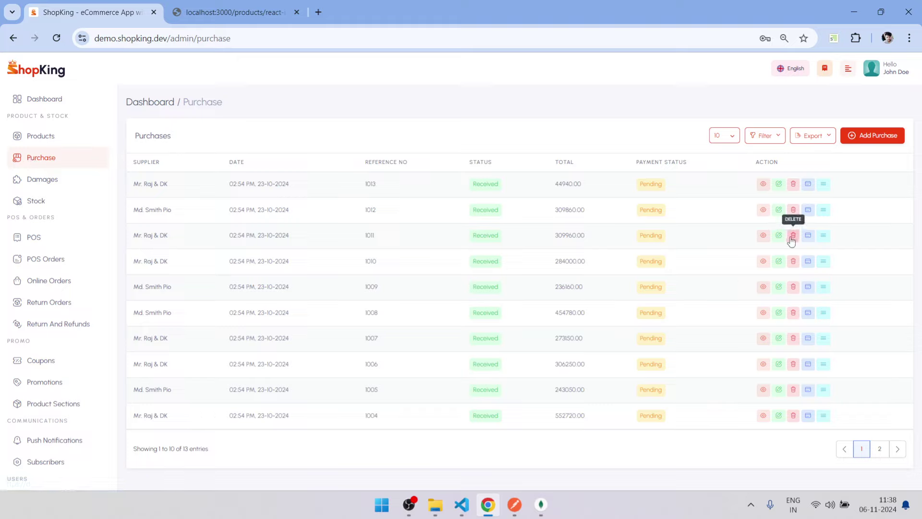
Open Damages under Product & Stock to list damage records 1001–1003, then browse the sidebar's Reports section.
click(40, 178)
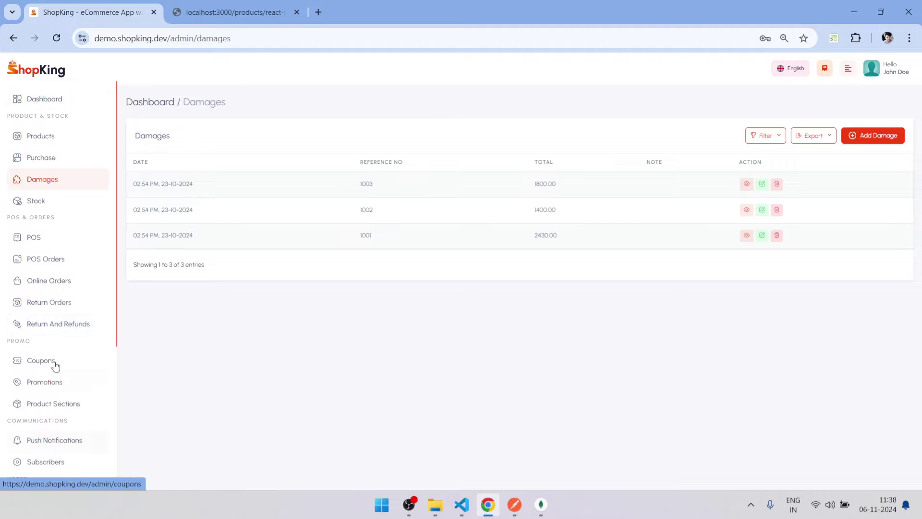
scroll(55, 370, down, 4)
scroll(48, 409, up, 1)
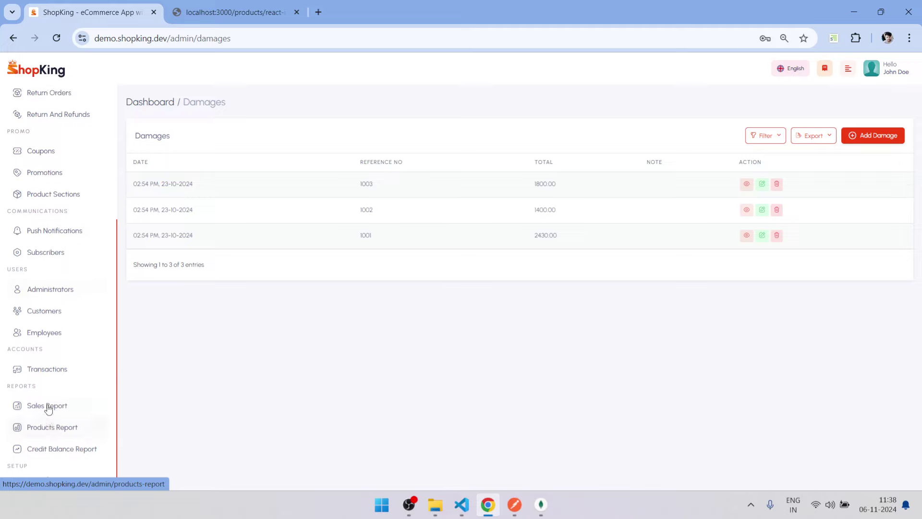
scroll(48, 408, up, 4)
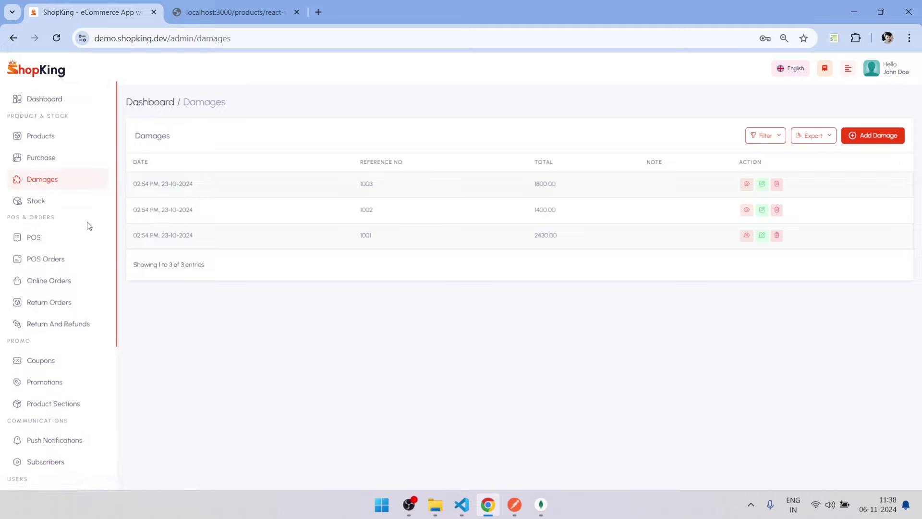